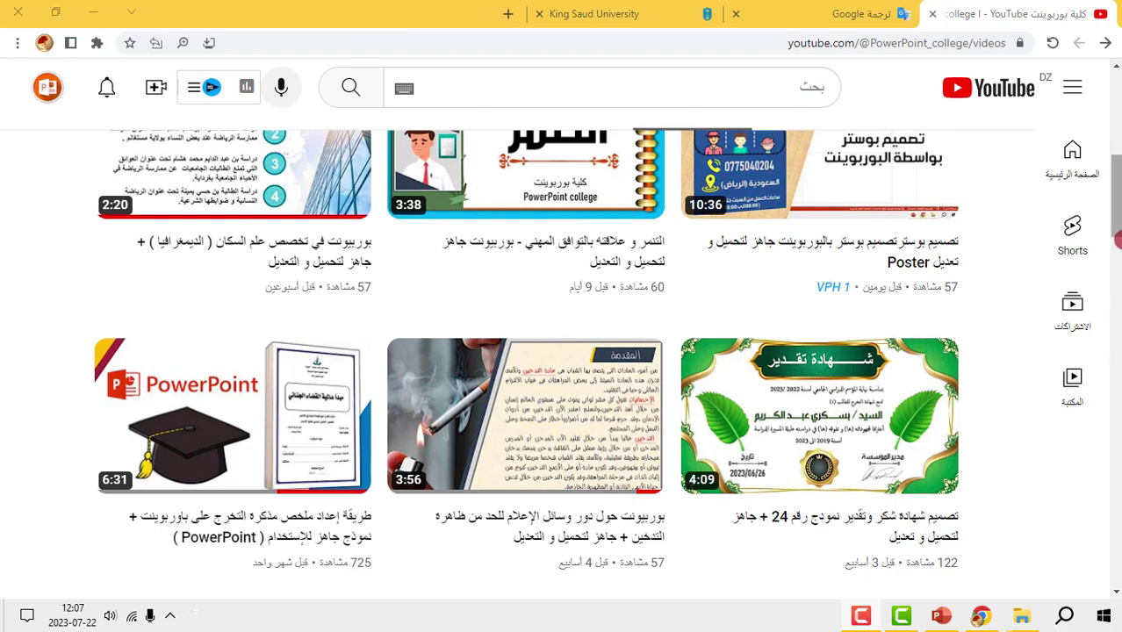
Step: Leave the YouTube channel page and switch to PowerPoint showing the finished King Saud University poster
{"action": "left_click_drag", "start_coordinate": [1116, 243], "coordinate": [1116, 161]}
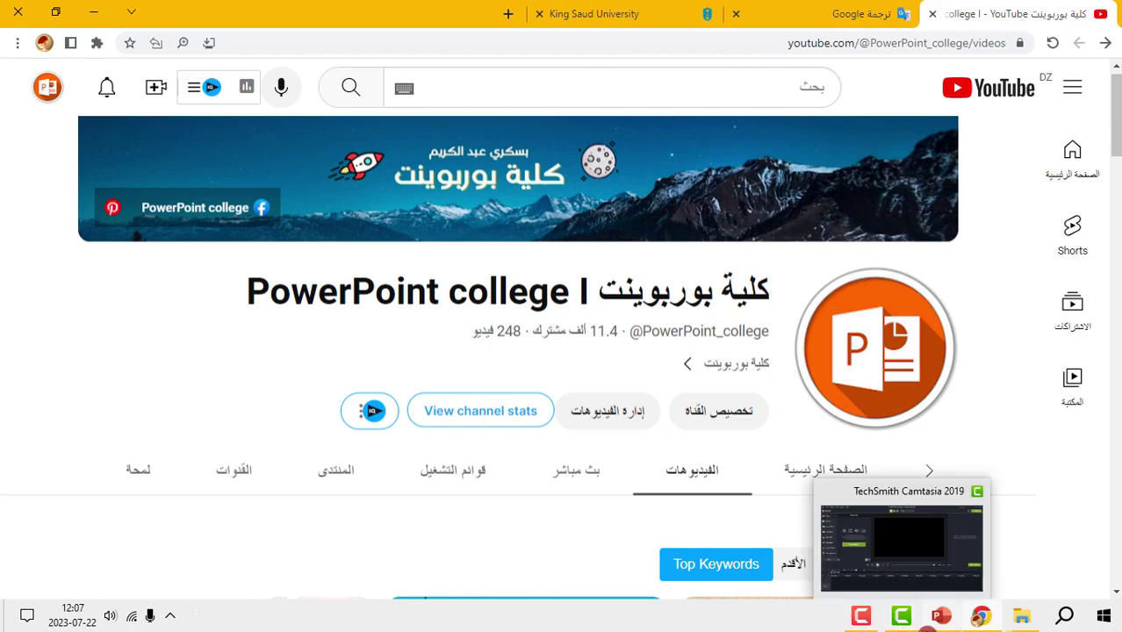
{"action": "left_click", "coordinate": [941, 617]}
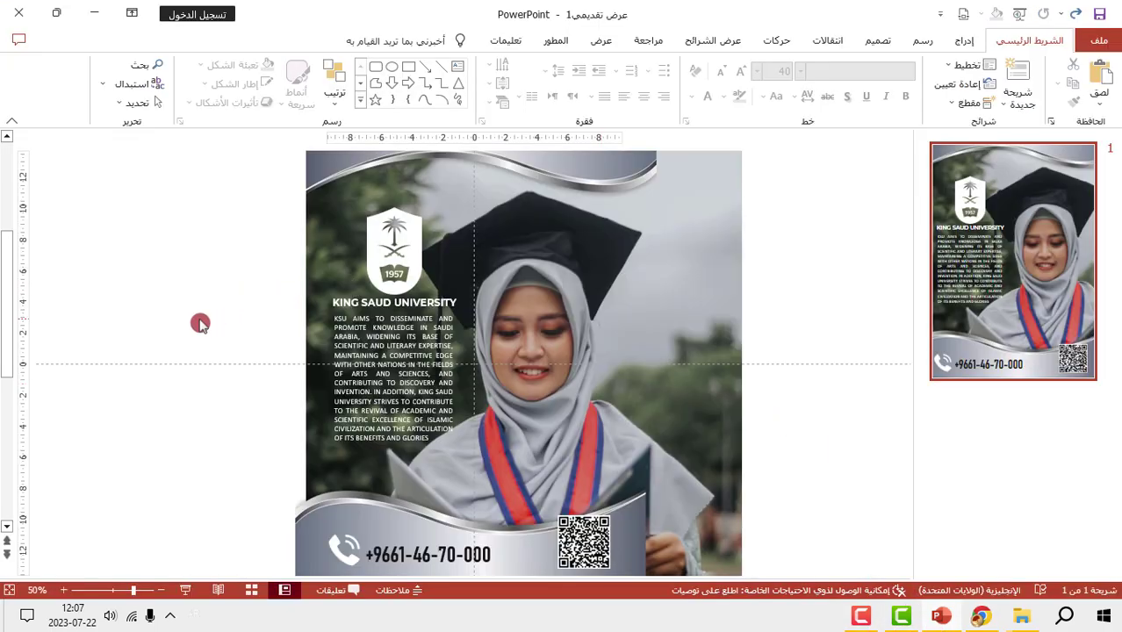
{"action": "left_click", "coordinate": [186, 593]}
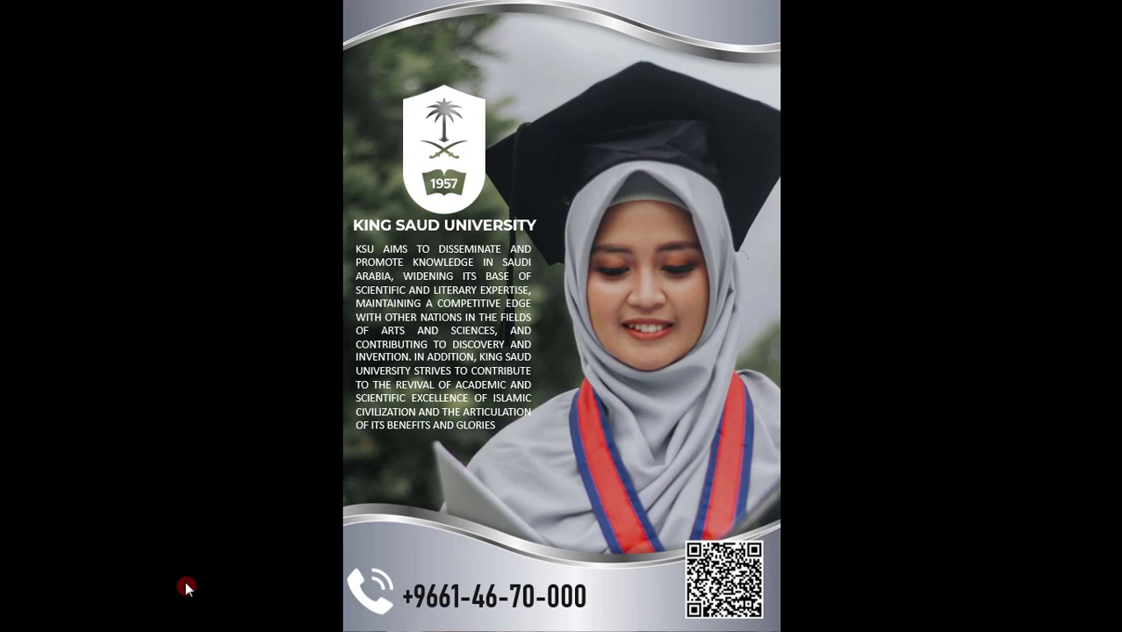
{"action": "key", "text": "Escape"}
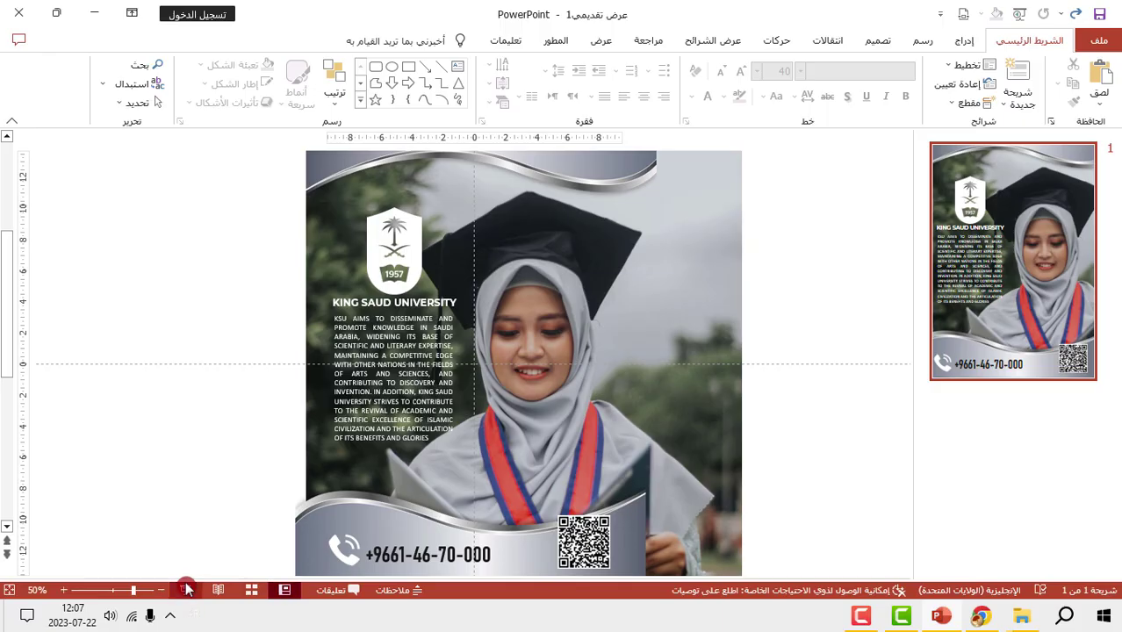
Step: Insert a new second slide and delete its placeholders so it is blank
{"action": "left_click", "coordinate": [1036, 427]}
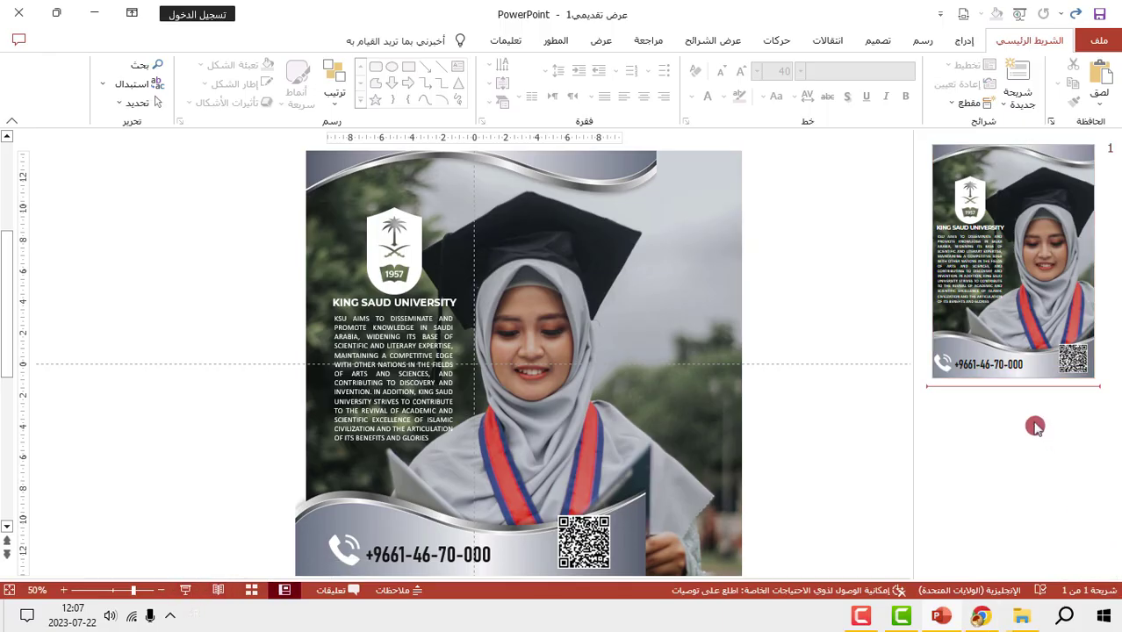
{"action": "key", "text": "Return"}
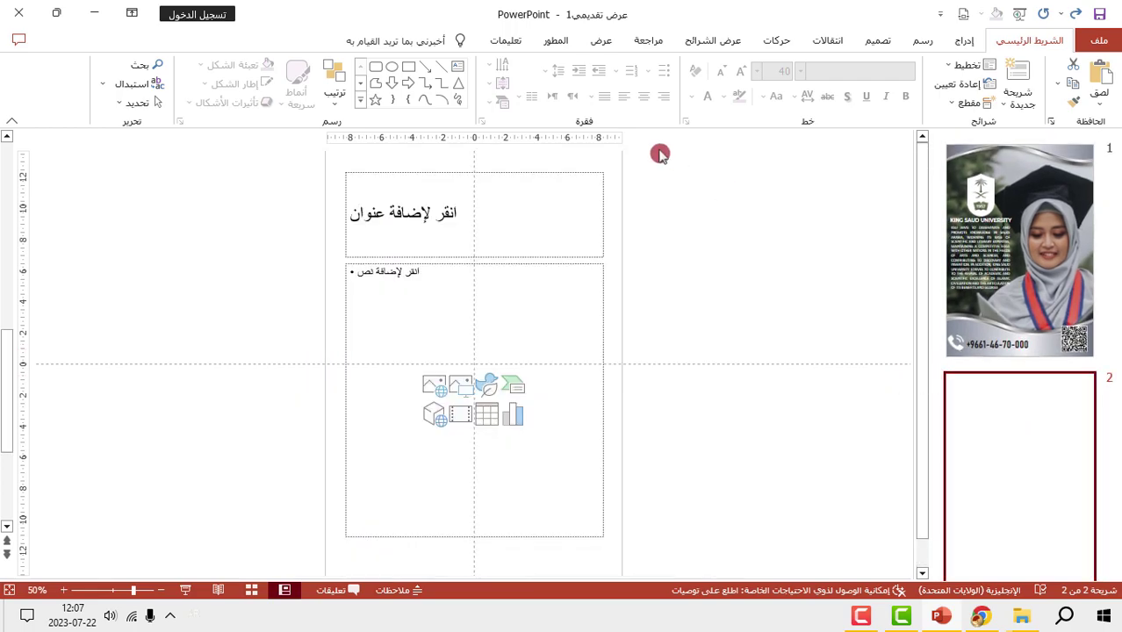
{"action": "left_click_drag", "start_coordinate": [425, 449], "coordinate": [260, 609]}
{"action": "key", "text": "Delete"}
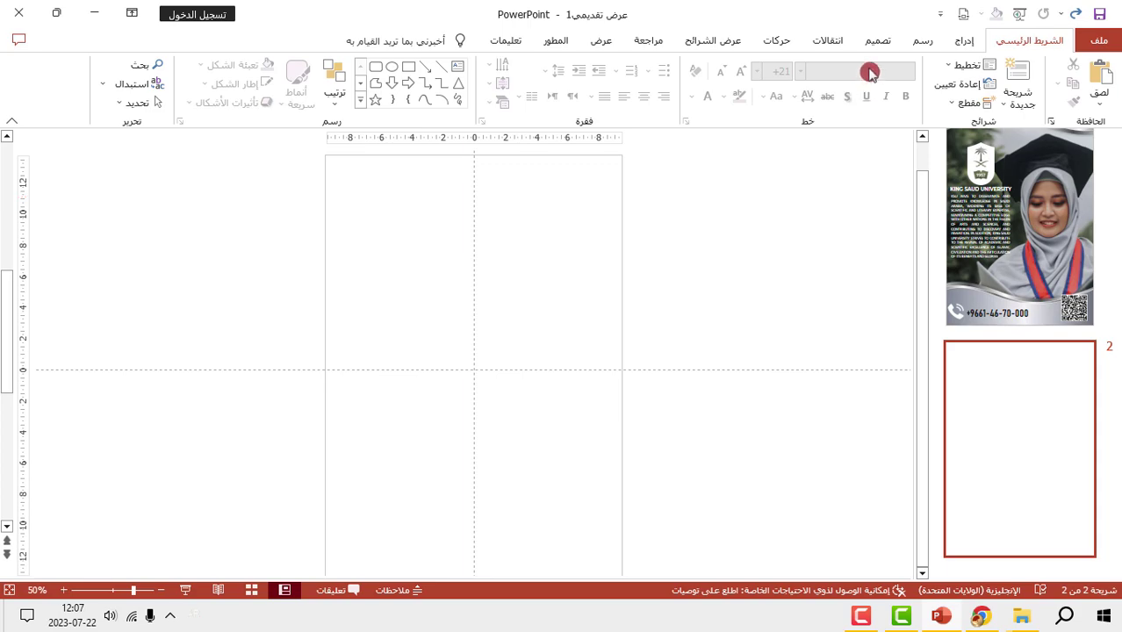
Step: Set a custom slide size of A4 Paper in portrait orientation
{"action": "left_click", "coordinate": [878, 40]}
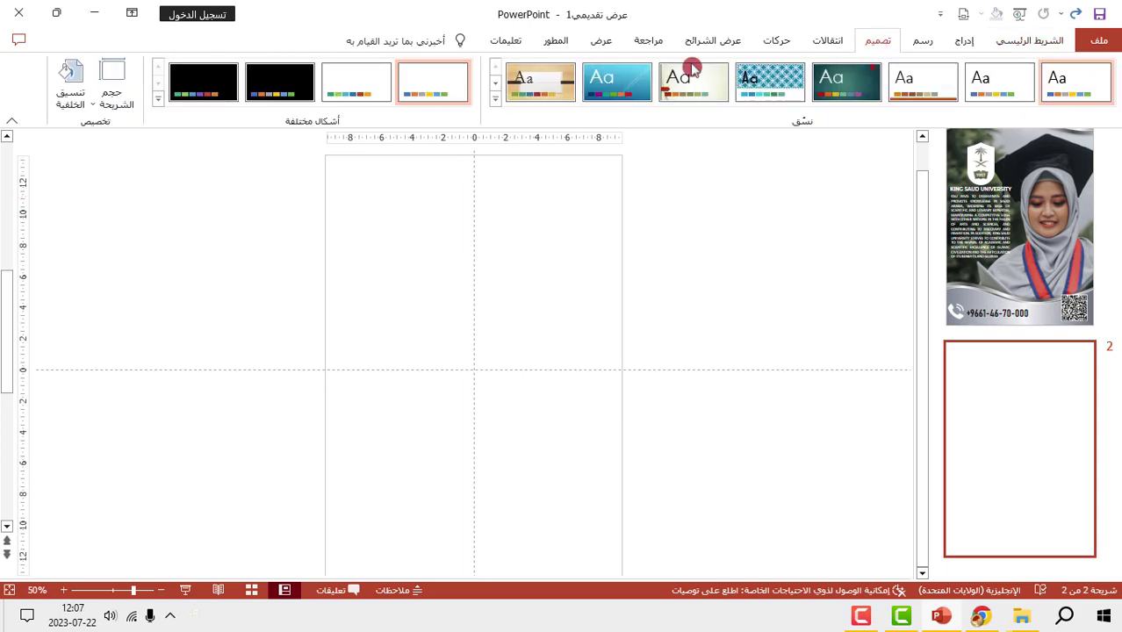
{"action": "left_click", "coordinate": [116, 105]}
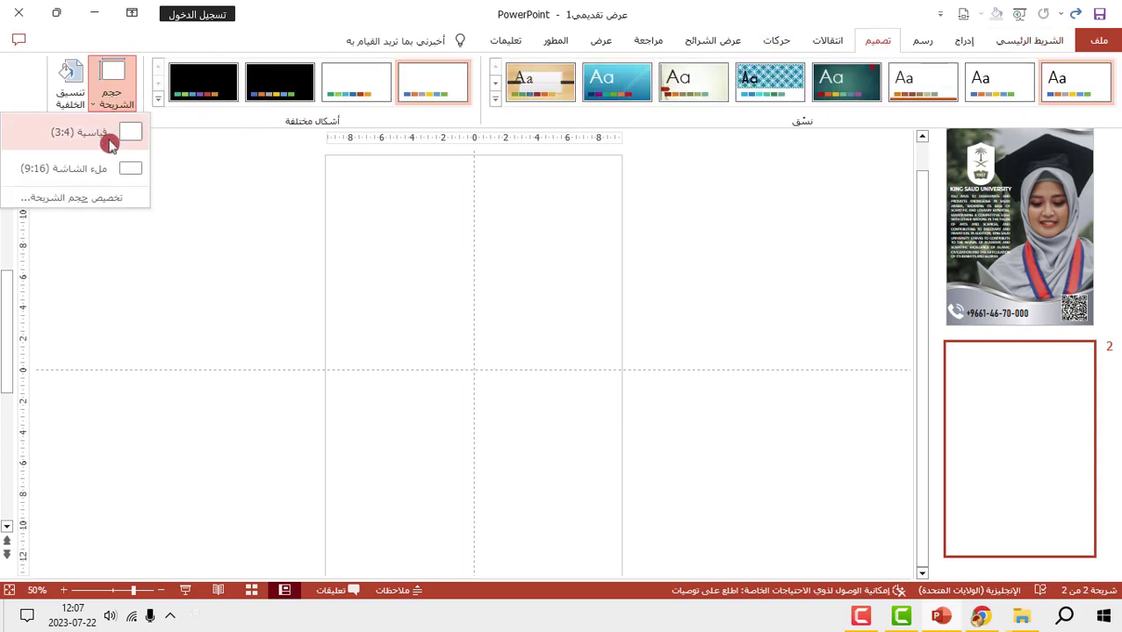
{"action": "left_click", "coordinate": [134, 203]}
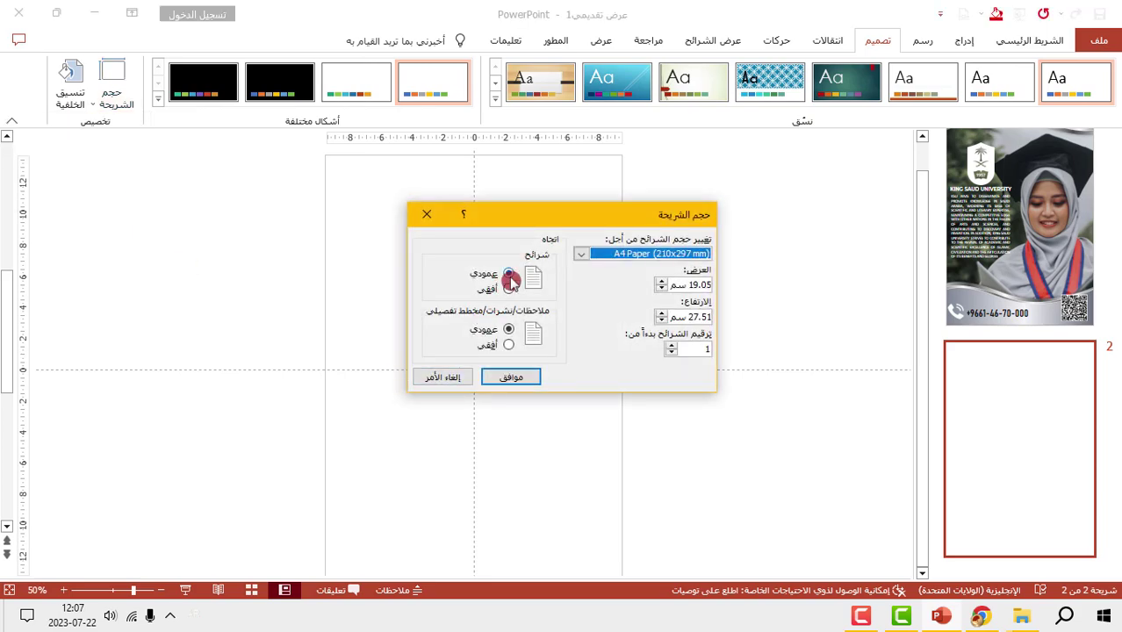
{"action": "left_click", "coordinate": [509, 276]}
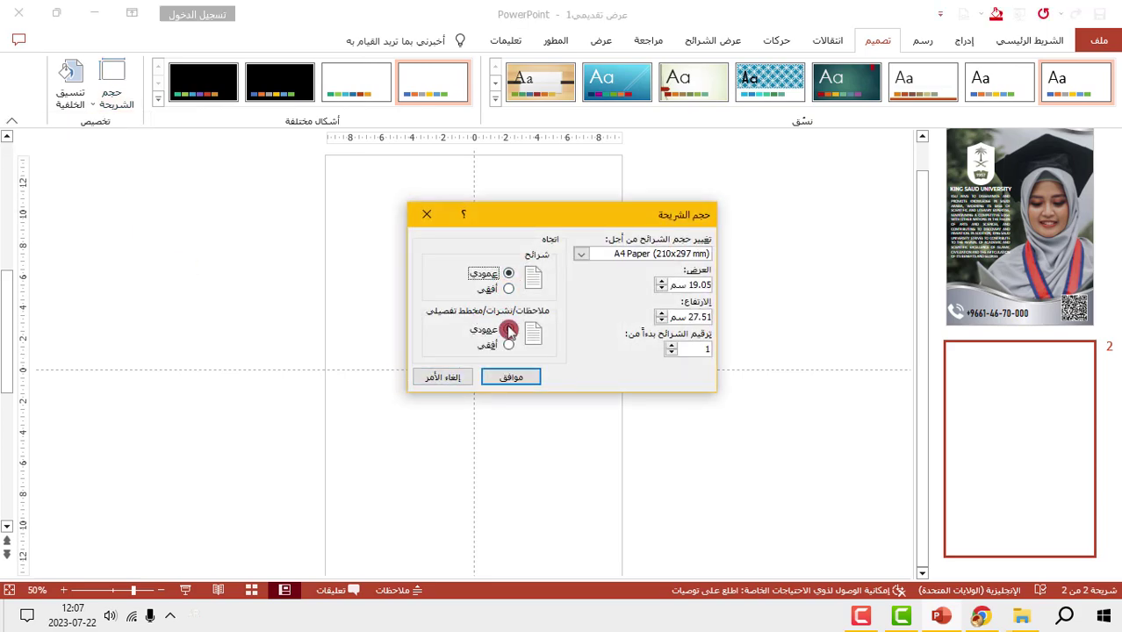
{"action": "left_click", "coordinate": [581, 256]}
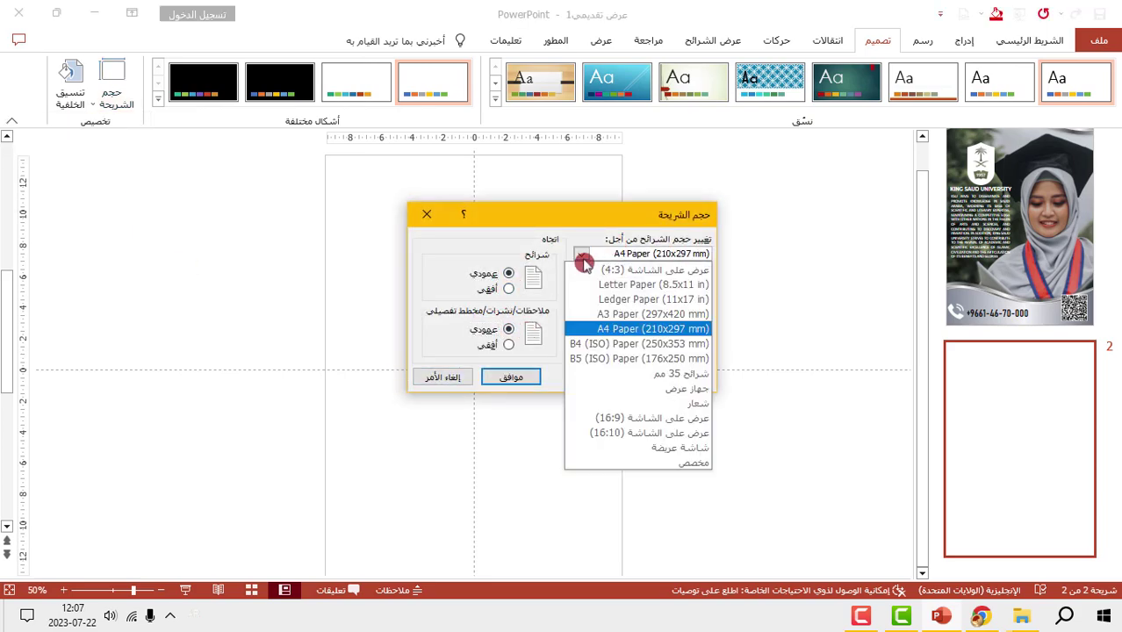
{"action": "left_click", "coordinate": [622, 332]}
{"action": "left_click", "coordinate": [518, 376]}
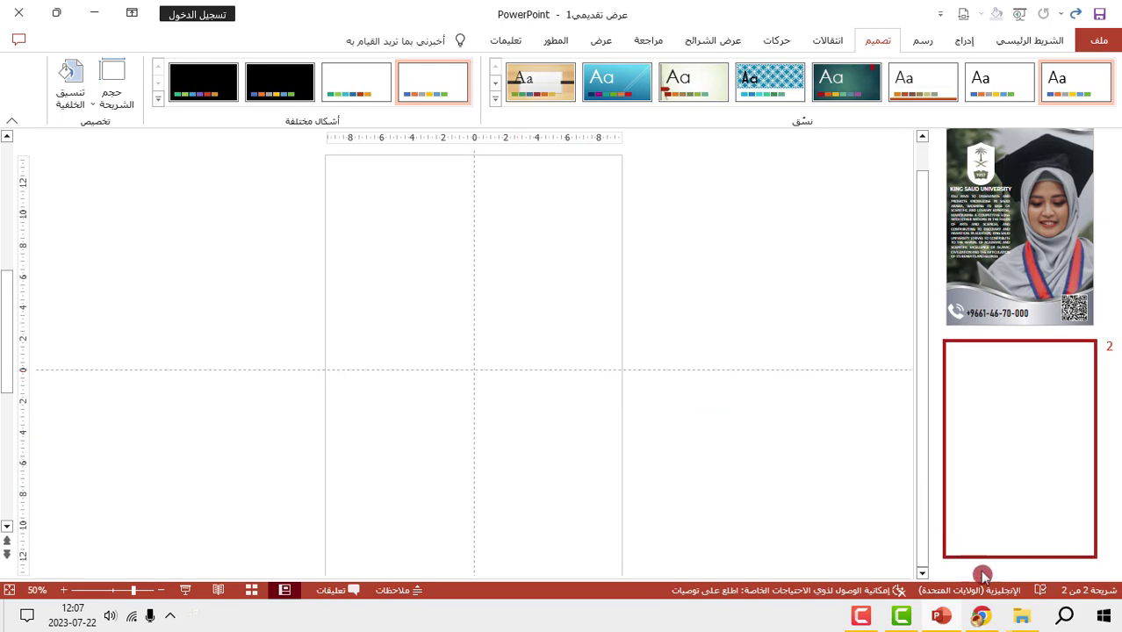
Step: Drag the silver wave image pngwing.com (3).png from the poster materials folder onto slide 2
{"action": "mouse_move", "coordinate": [1018, 617]}
{"action": "left_click", "coordinate": [908, 569]}
{"action": "mouse_move", "coordinate": [443, 411]}
{"action": "left_mouse_down"}
{"action": "mouse_move", "coordinate": [855, 477]}
{"action": "mouse_move", "coordinate": [676, 412]}
{"action": "left_mouse_up"}
Step: Crop the wave to its upper half (6.35 × 19.05 cm) and move it to the slide's top edge
{"action": "left_click", "coordinate": [458, 44]}
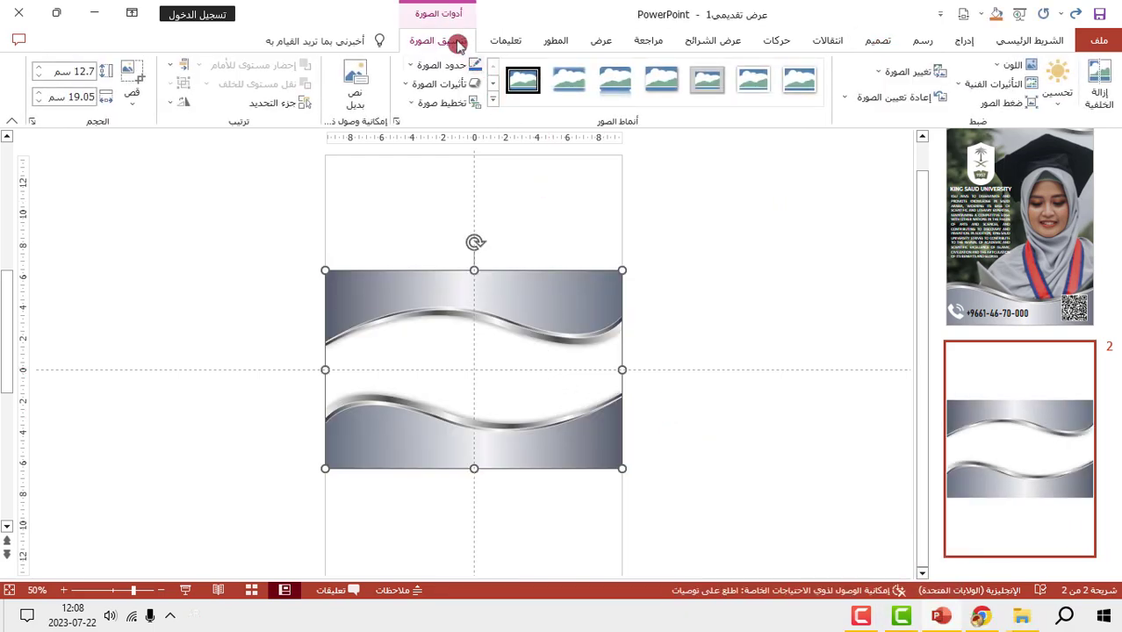
{"action": "left_click", "coordinate": [133, 75]}
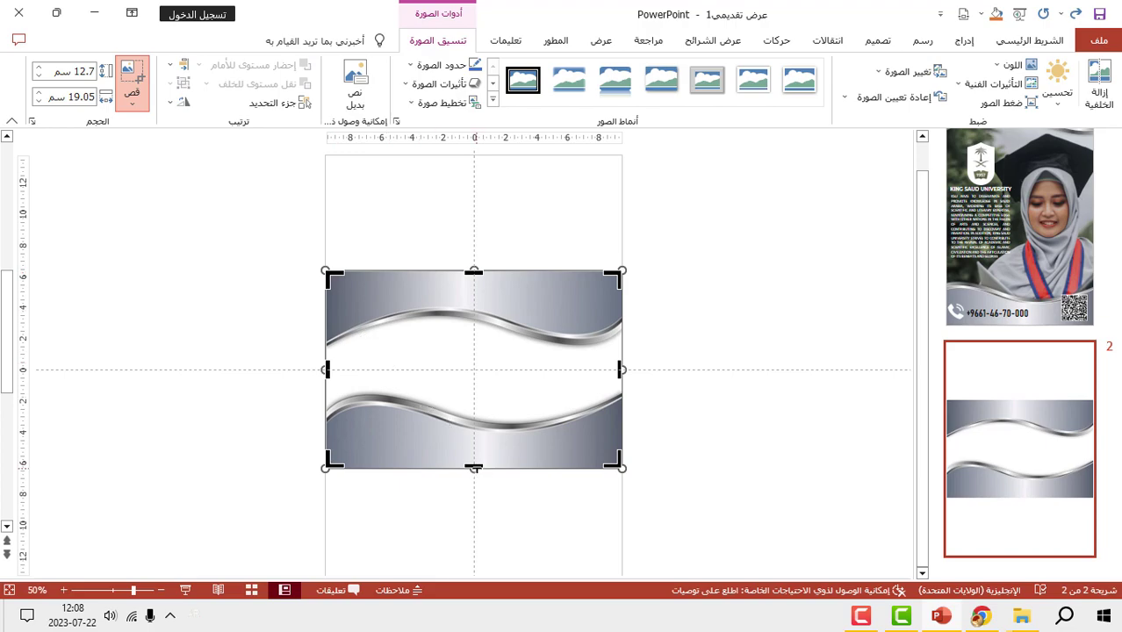
{"action": "left_click_drag", "start_coordinate": [474, 468], "coordinate": [476, 367]}
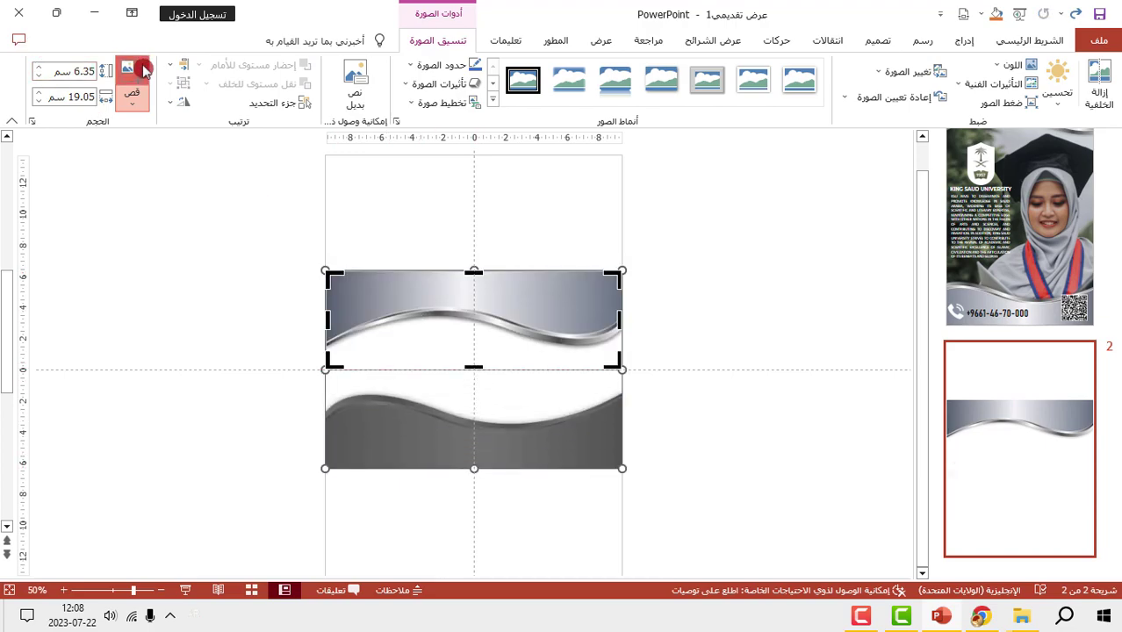
{"action": "left_click", "coordinate": [136, 72]}
{"action": "left_click_drag", "start_coordinate": [543, 328], "coordinate": [544, 188]}
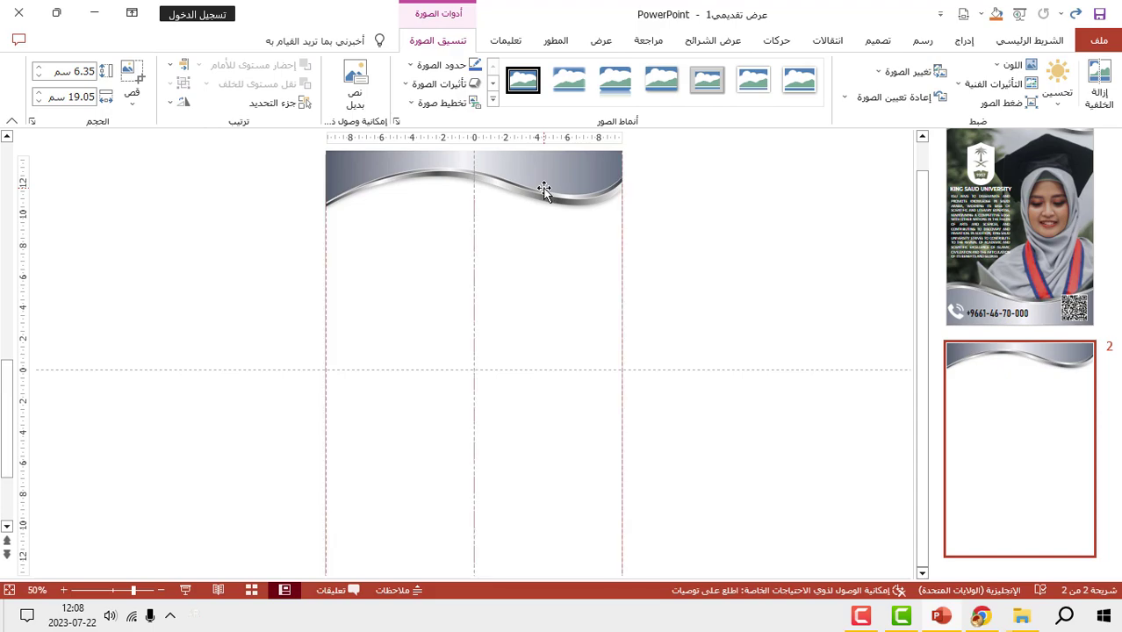
Step: Duplicate the wave and rotate the copy 180° so it sits level and upside down
{"action": "scroll", "coordinate": [544, 188], "scroll_direction": "up", "scroll_amount": 1}
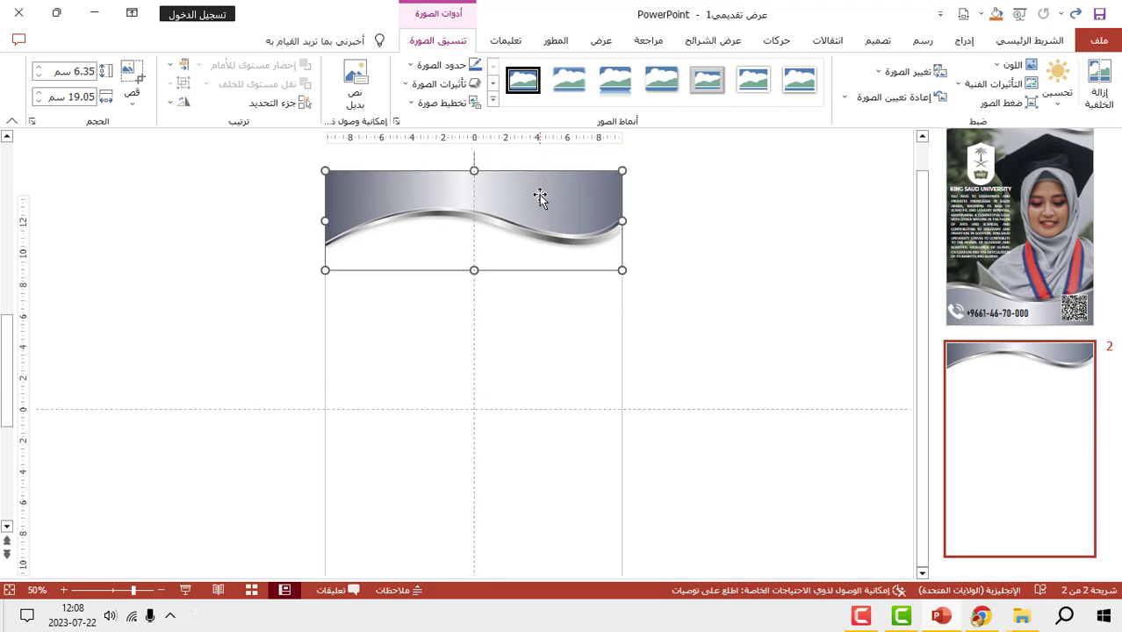
{"action": "key", "text": "ctrl+c"}
{"action": "key", "text": "ctrl+v"}
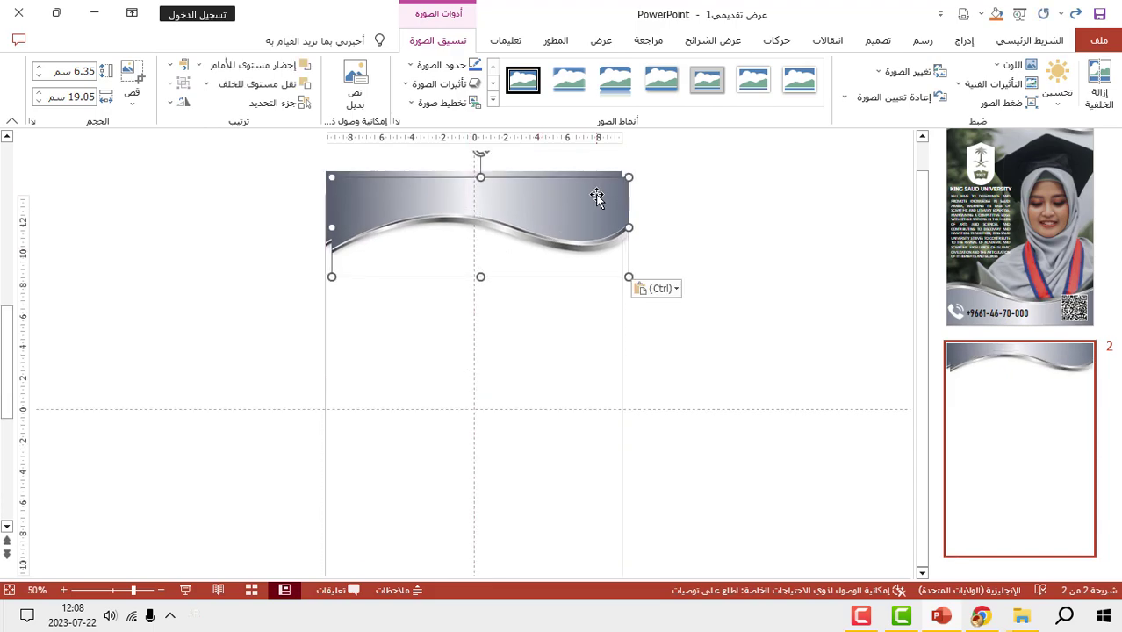
{"action": "left_click_drag", "start_coordinate": [588, 195], "coordinate": [570, 355]}
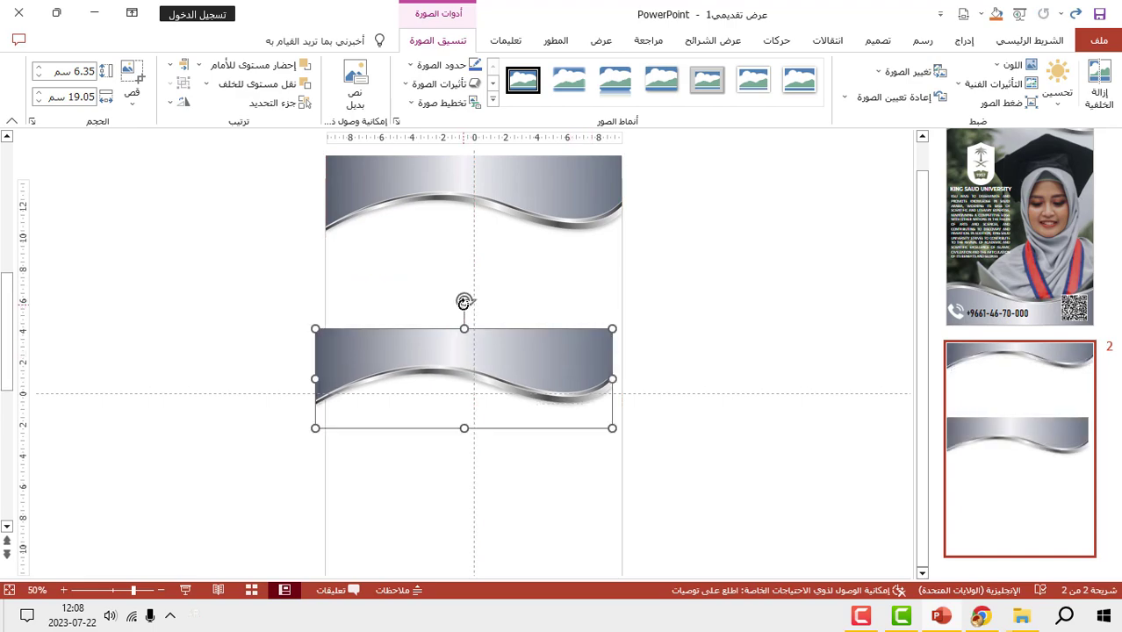
{"action": "mouse_move", "coordinate": [463, 302]}
{"action": "left_mouse_down"}
{"action": "mouse_move", "coordinate": [470, 422]}
{"action": "mouse_move", "coordinate": [458, 450]}
{"action": "left_mouse_up"}
{"action": "scroll", "coordinate": [526, 510], "scroll_direction": "up", "scroll_amount": 8}
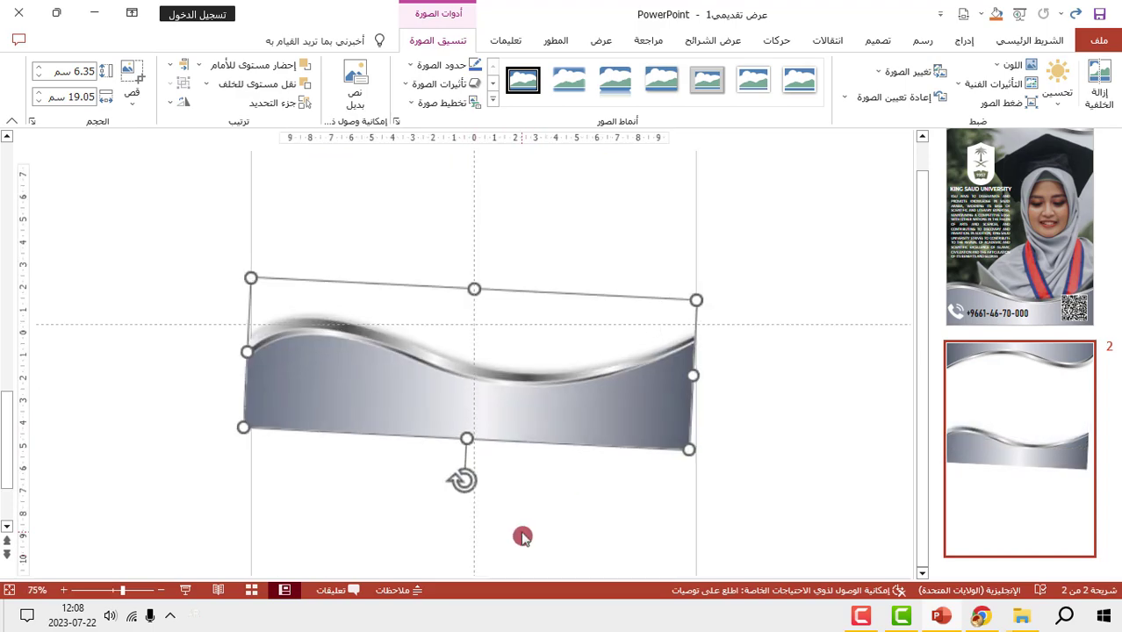
{"action": "mouse_move", "coordinate": [460, 515]}
{"action": "left_mouse_down"}
{"action": "mouse_move", "coordinate": [475, 521]}
{"action": "mouse_move", "coordinate": [466, 513]}
{"action": "left_mouse_up"}
Step: Move the flipped wave to the bottom edge, widen it past the slide edges, and centre it
{"action": "scroll", "coordinate": [566, 414], "scroll_direction": "down", "scroll_amount": 3}
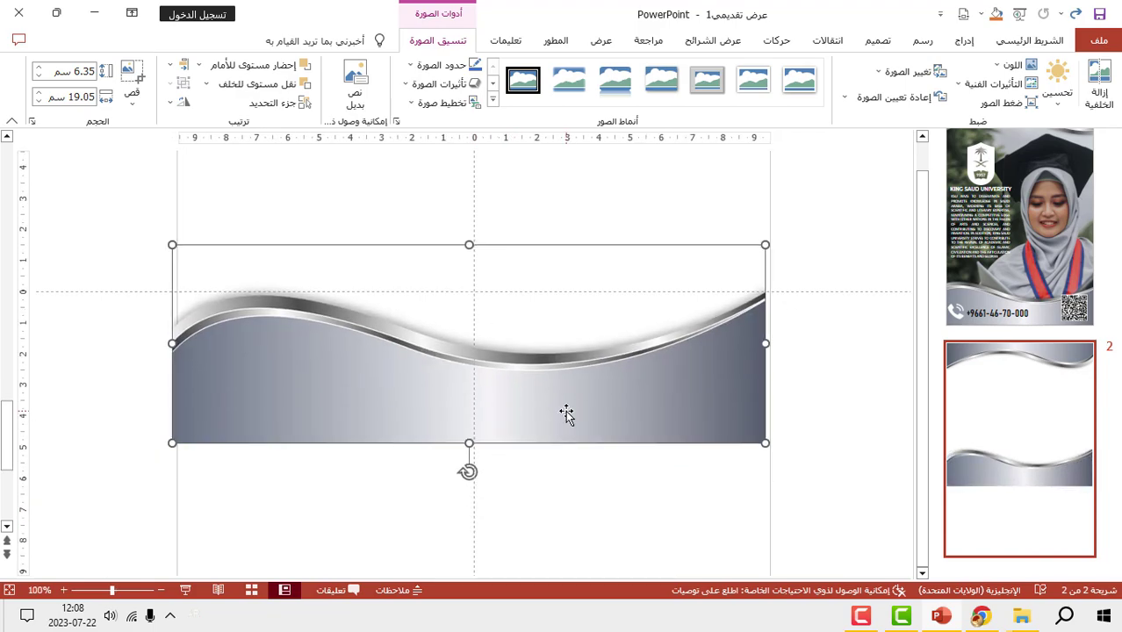
{"action": "scroll", "coordinate": [577, 430], "scroll_direction": "down", "scroll_amount": 2}
{"action": "left_click_drag", "start_coordinate": [577, 430], "coordinate": [566, 560]}
{"action": "scroll", "coordinate": [570, 475], "scroll_direction": "down", "scroll_amount": 2}
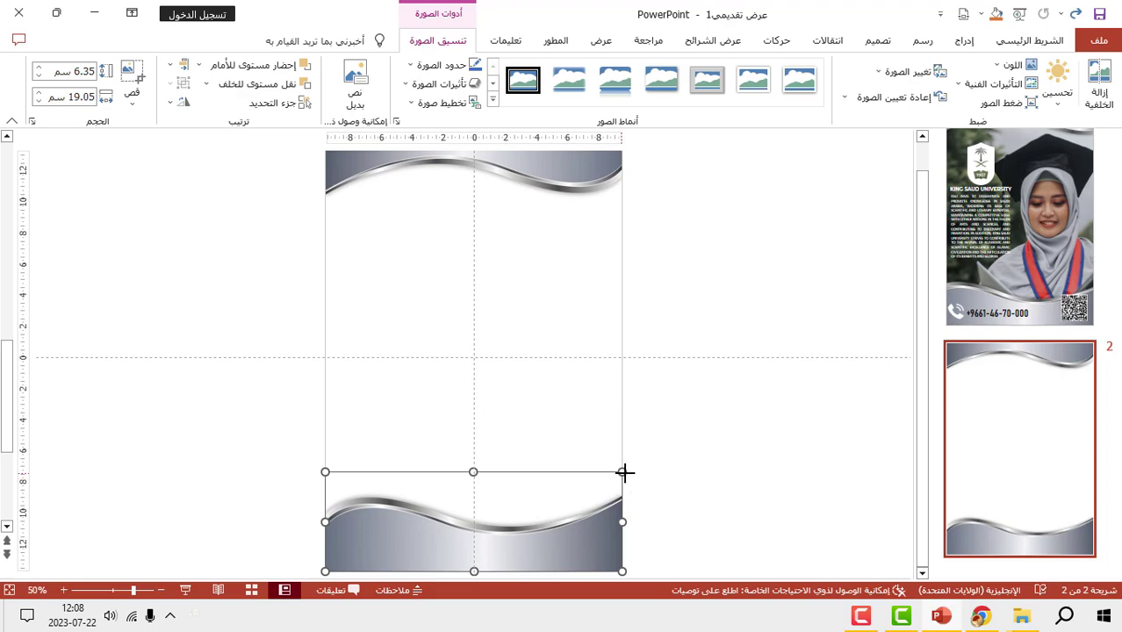
{"action": "left_click_drag", "start_coordinate": [624, 471], "coordinate": [664, 475]}
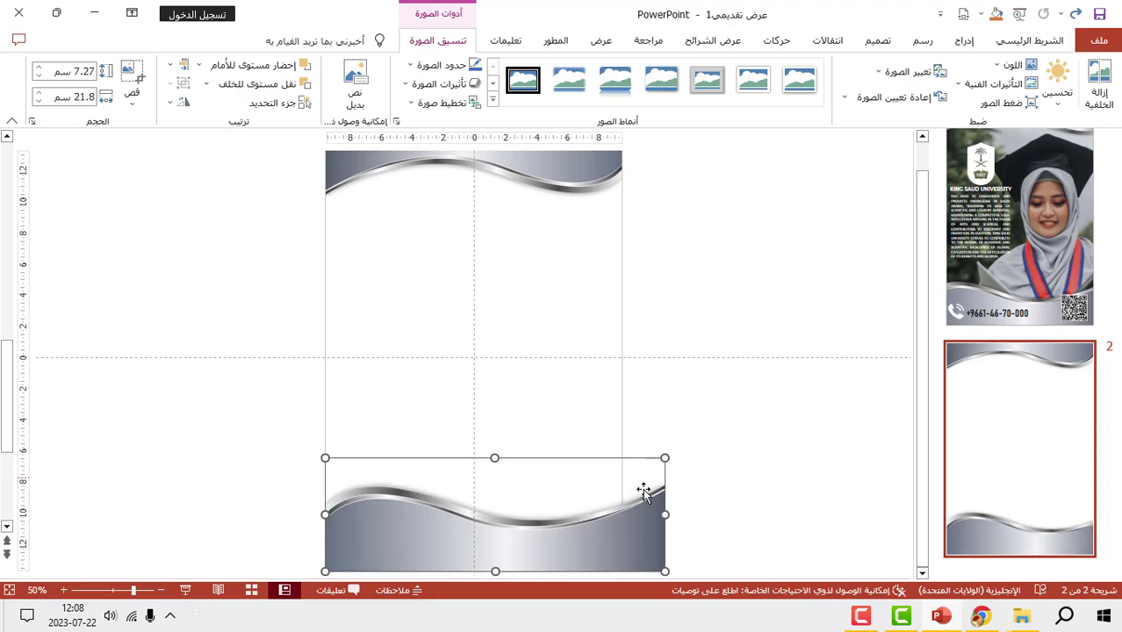
{"action": "left_click_drag", "start_coordinate": [620, 548], "coordinate": [583, 549]}
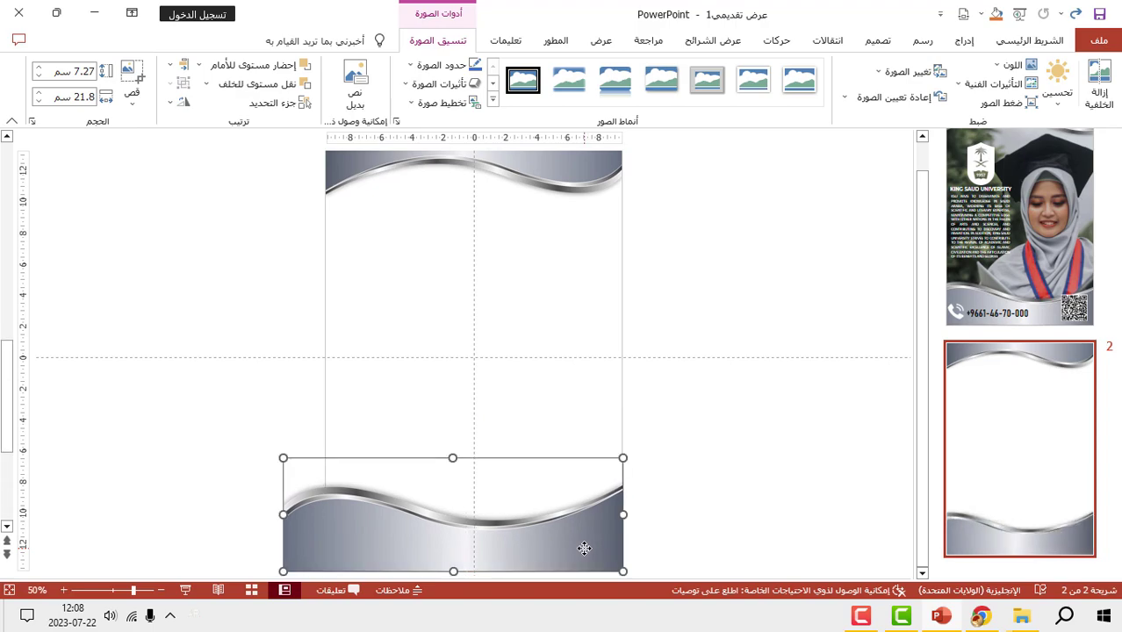
{"action": "left_click_drag", "start_coordinate": [584, 548], "coordinate": [600, 549]}
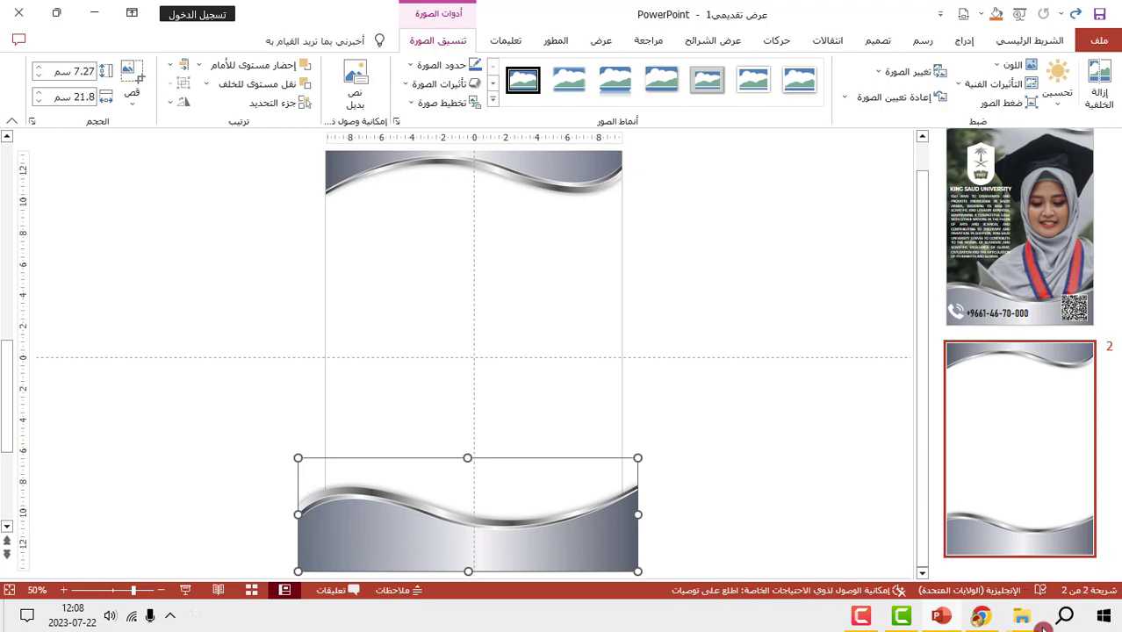
Step: Bring the graduate photo onto slide 2 and send it behind the silver waves
{"action": "mouse_move", "coordinate": [1036, 622]}
{"action": "left_click", "coordinate": [850, 557]}
{"action": "mouse_move", "coordinate": [259, 383]}
{"action": "left_mouse_down"}
{"action": "mouse_move", "coordinate": [747, 484]}
{"action": "mouse_move", "coordinate": [625, 420]}
{"action": "mouse_move", "coordinate": [479, 415]}
{"action": "left_mouse_up"}
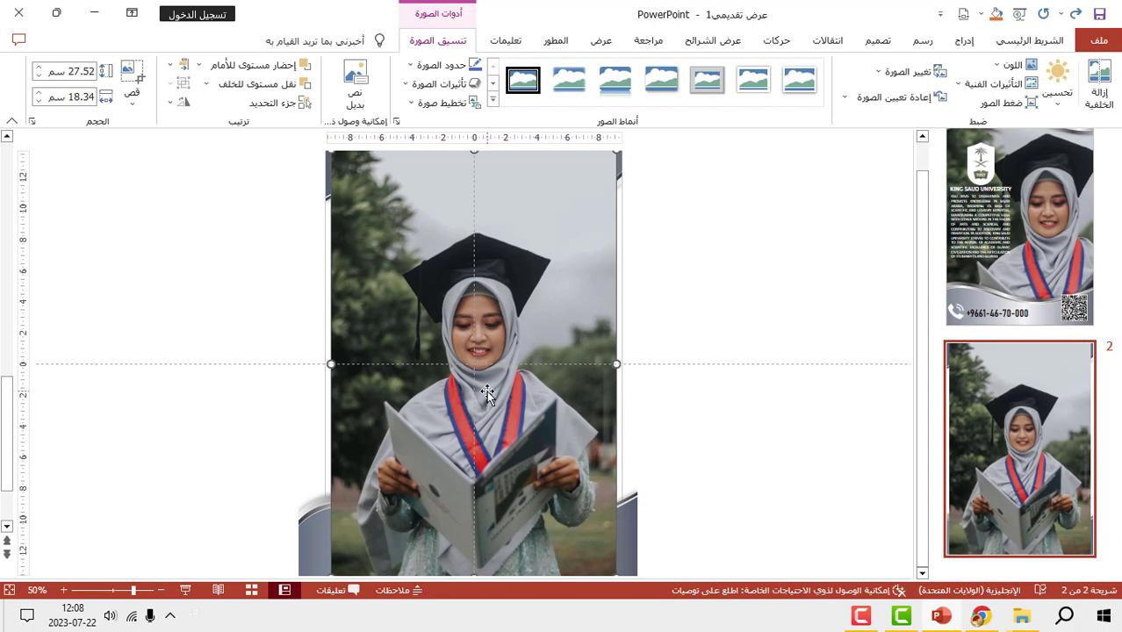
{"action": "right_click", "coordinate": [486, 391]}
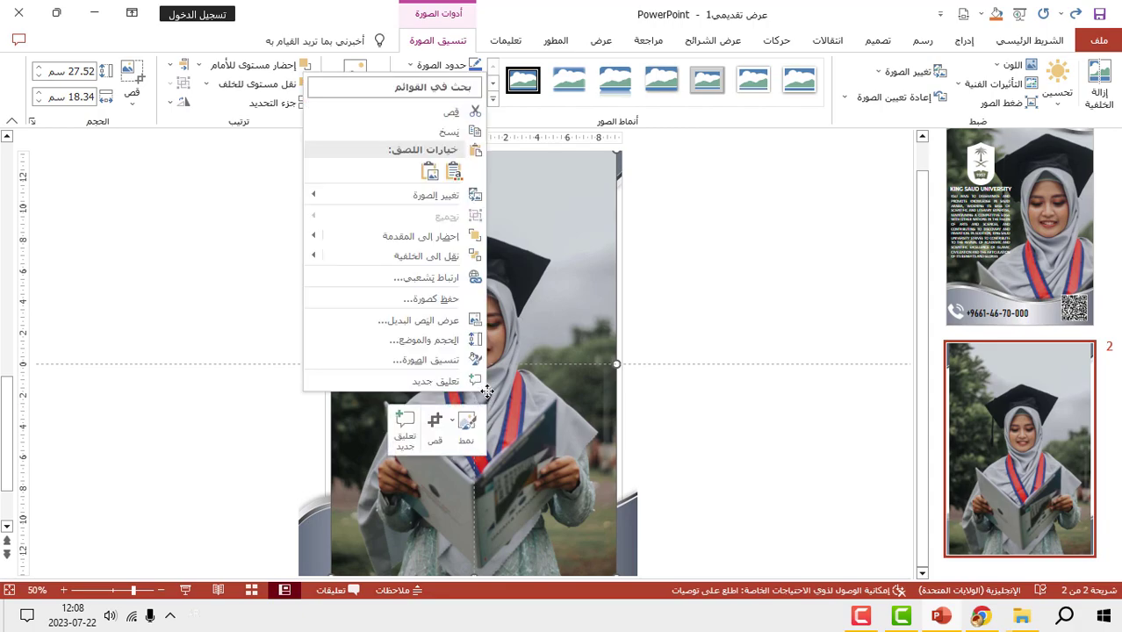
{"action": "left_click", "coordinate": [438, 256]}
Step: Resize and position the photo to 43.71 × 29.14 cm so it fills the slide between the waves
{"action": "scroll", "coordinate": [448, 367], "scroll_direction": "down", "scroll_amount": 3, "text": "ctrl"}
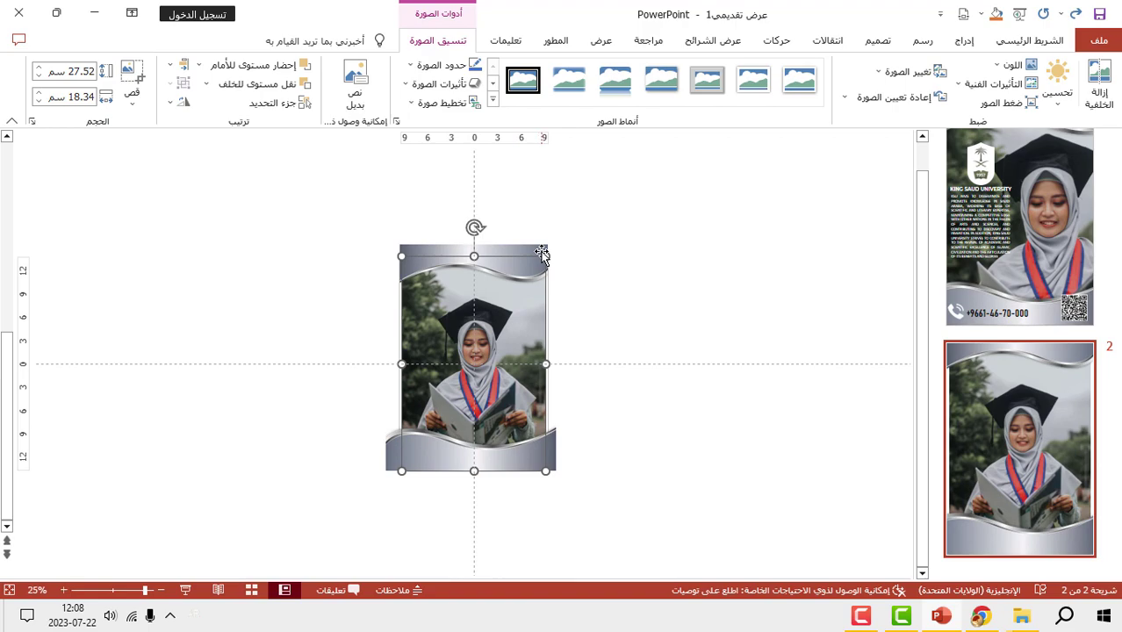
{"action": "left_click_drag", "start_coordinate": [547, 255], "coordinate": [652, 256]}
{"action": "left_click_drag", "start_coordinate": [593, 283], "coordinate": [561, 365]}
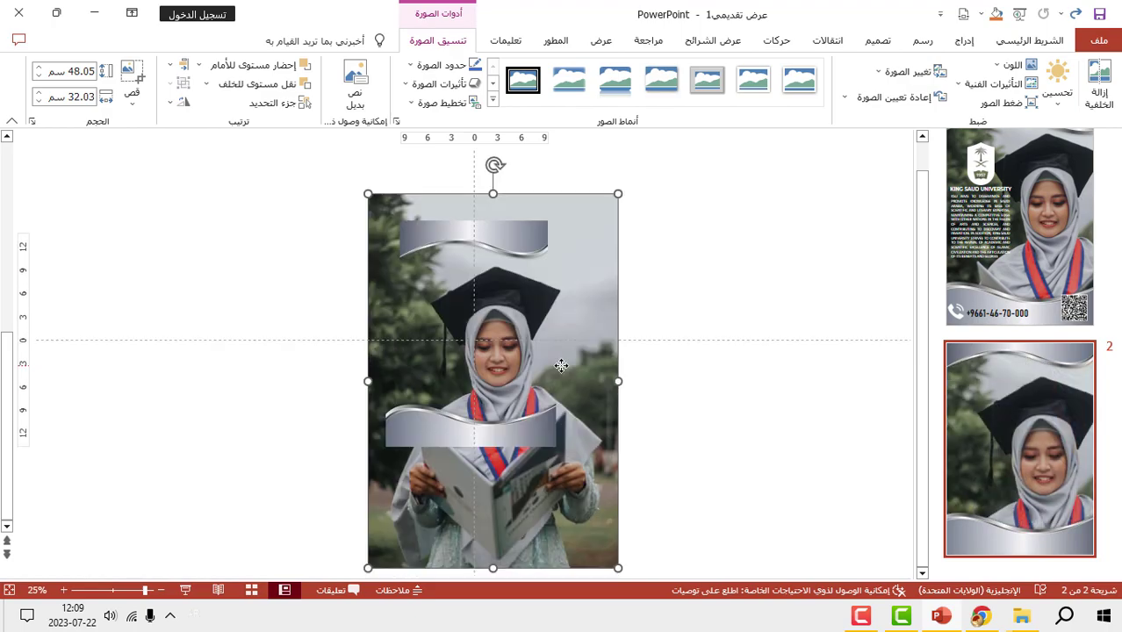
{"action": "left_click_drag", "start_coordinate": [618, 193], "coordinate": [593, 217]}
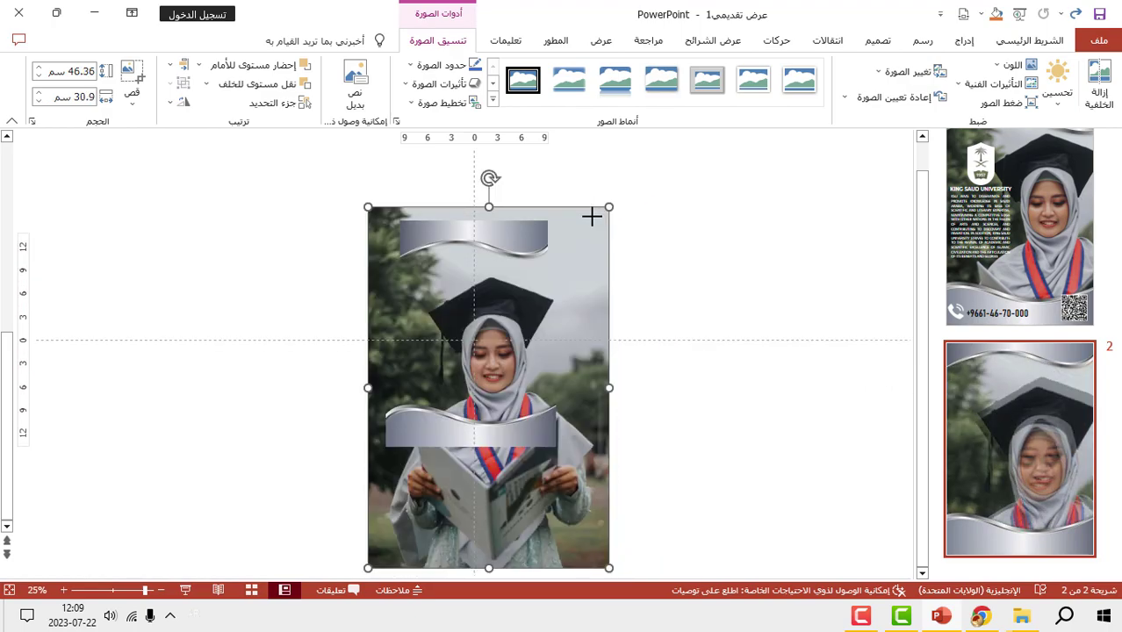
{"action": "left_click_drag", "start_coordinate": [548, 368], "coordinate": [549, 352]}
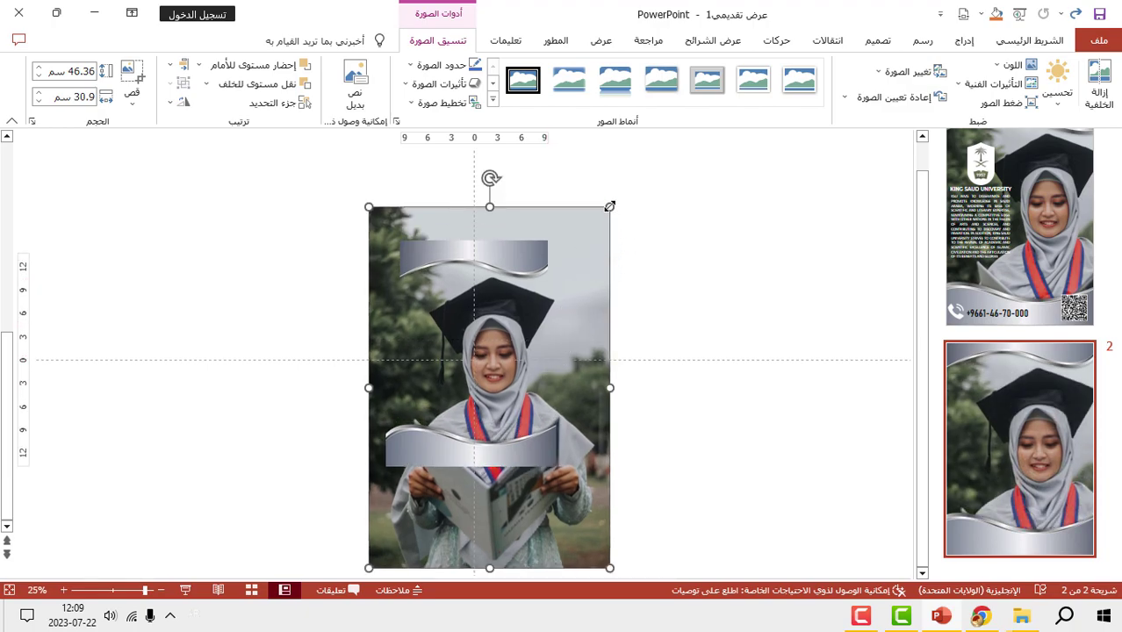
{"action": "left_click_drag", "start_coordinate": [609, 207], "coordinate": [596, 228]}
{"action": "mouse_move", "coordinate": [521, 377]}
{"action": "left_mouse_down"}
{"action": "mouse_move", "coordinate": [538, 358]}
{"action": "mouse_move", "coordinate": [531, 367]}
{"action": "left_mouse_up"}
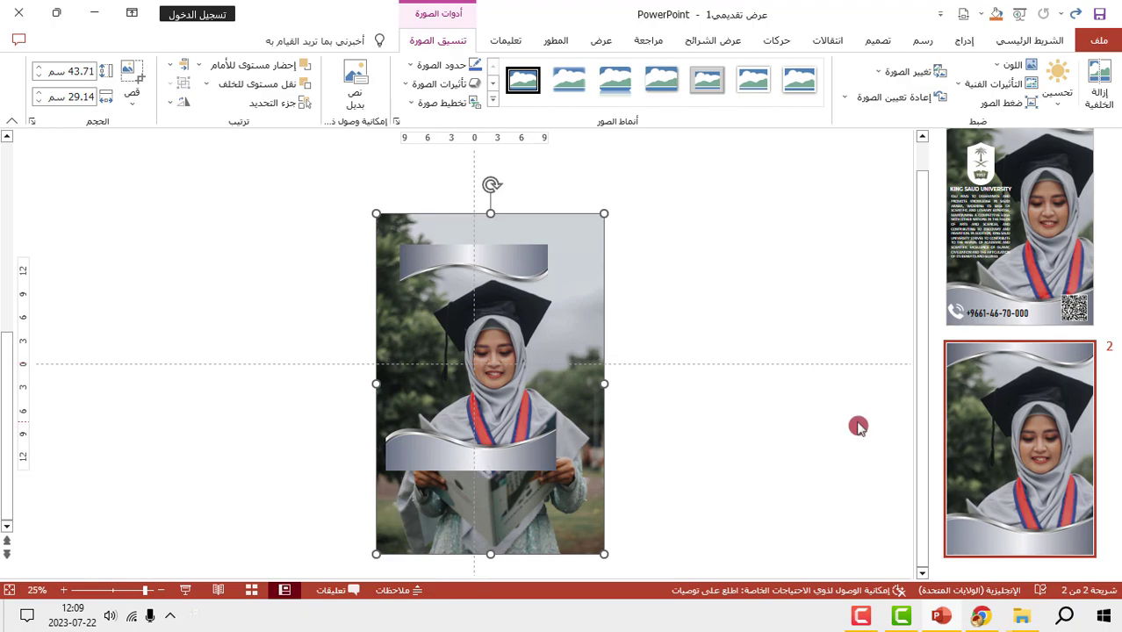
Step: Add the QR code image, shrunk to 2.89 × 2.89 cm, at the right end of the lower silver band
{"action": "mouse_move", "coordinate": [1025, 625]}
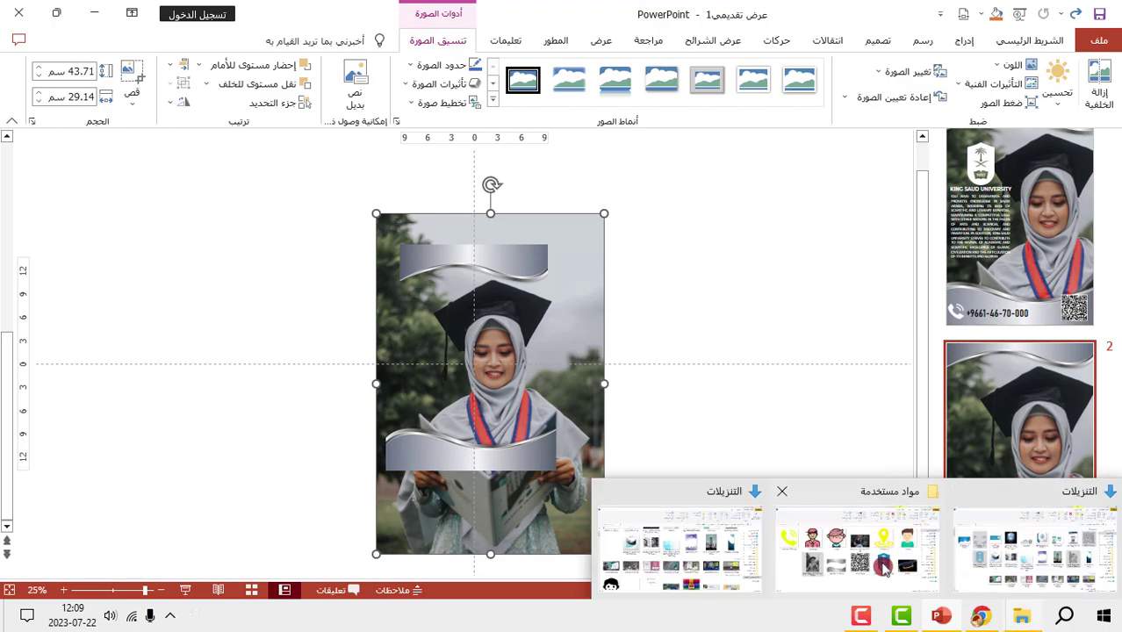
{"action": "left_click", "coordinate": [881, 568]}
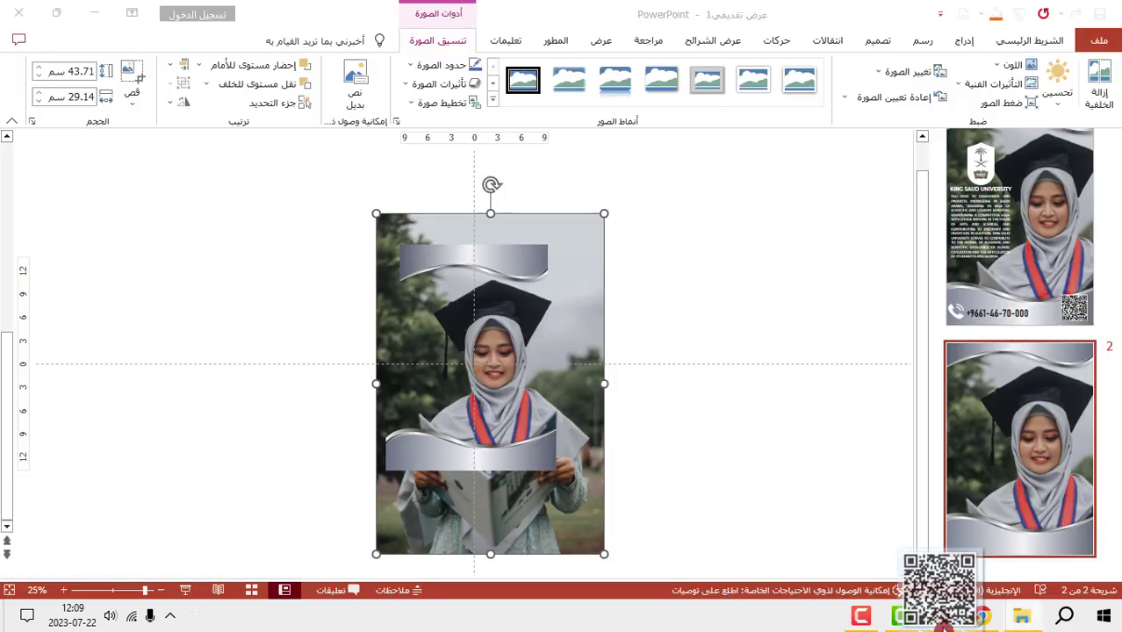
{"action": "left_click_drag", "start_coordinate": [584, 391], "coordinate": [491, 377]}
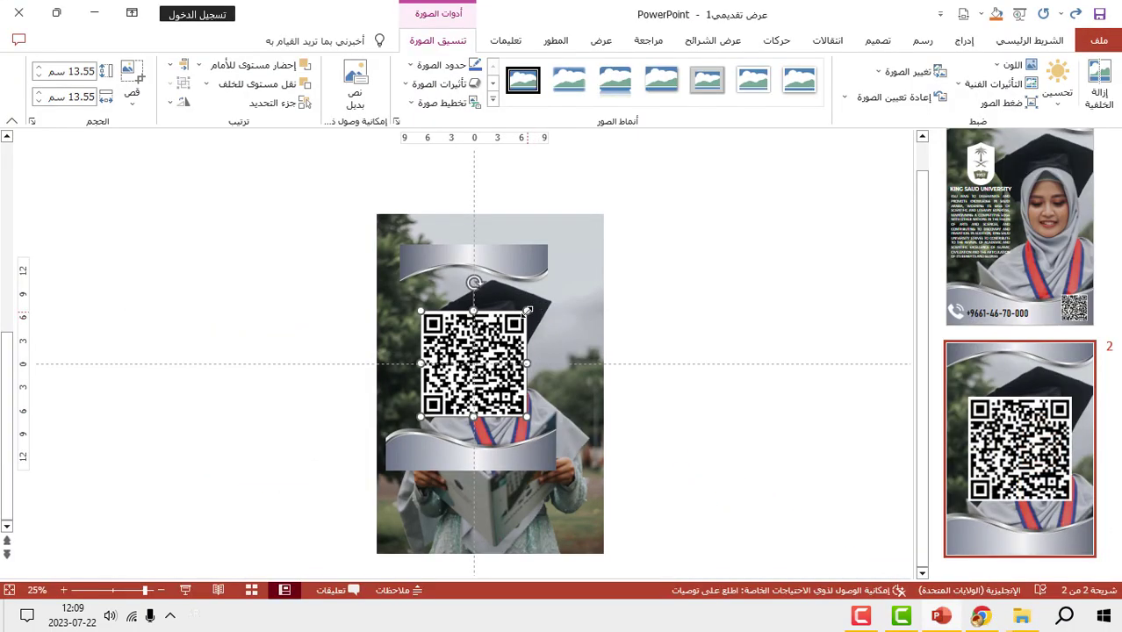
{"action": "left_click_drag", "start_coordinate": [527, 311], "coordinate": [454, 384]}
{"action": "mouse_move", "coordinate": [437, 455]}
{"action": "left_mouse_down"}
{"action": "mouse_move", "coordinate": [519, 464]}
{"action": "mouse_move", "coordinate": [532, 451]}
{"action": "left_mouse_up"}
{"action": "scroll", "coordinate": [544, 452], "scroll_direction": "up", "scroll_amount": 5, "text": "ctrl"}
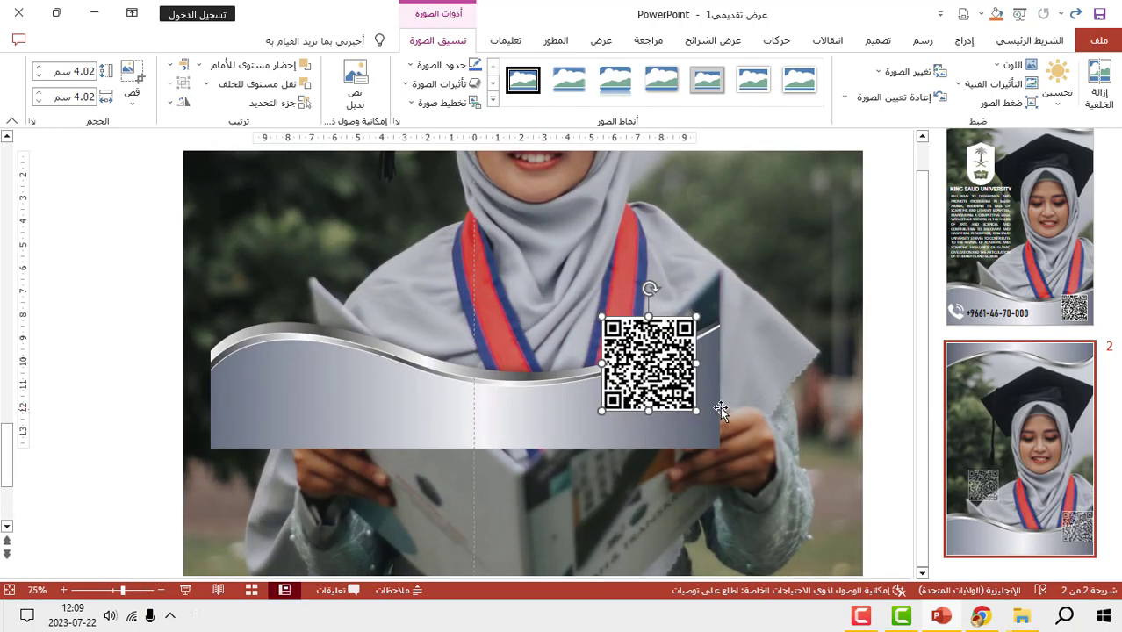
{"action": "left_click_drag", "start_coordinate": [670, 391], "coordinate": [657, 397]}
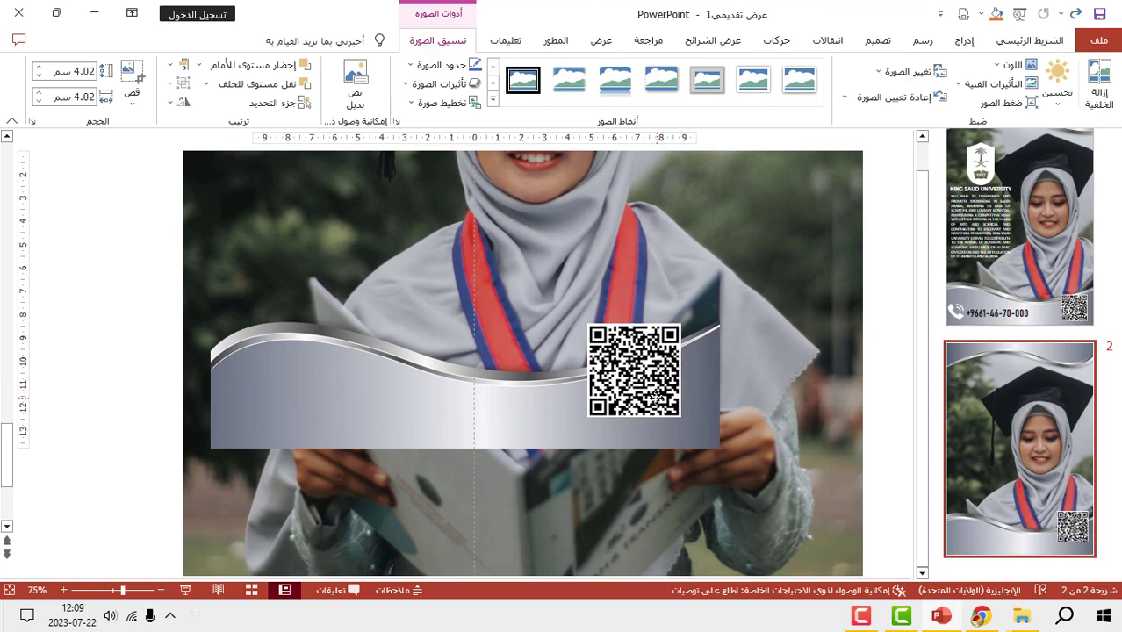
{"action": "left_click_drag", "start_coordinate": [656, 397], "coordinate": [657, 417]}
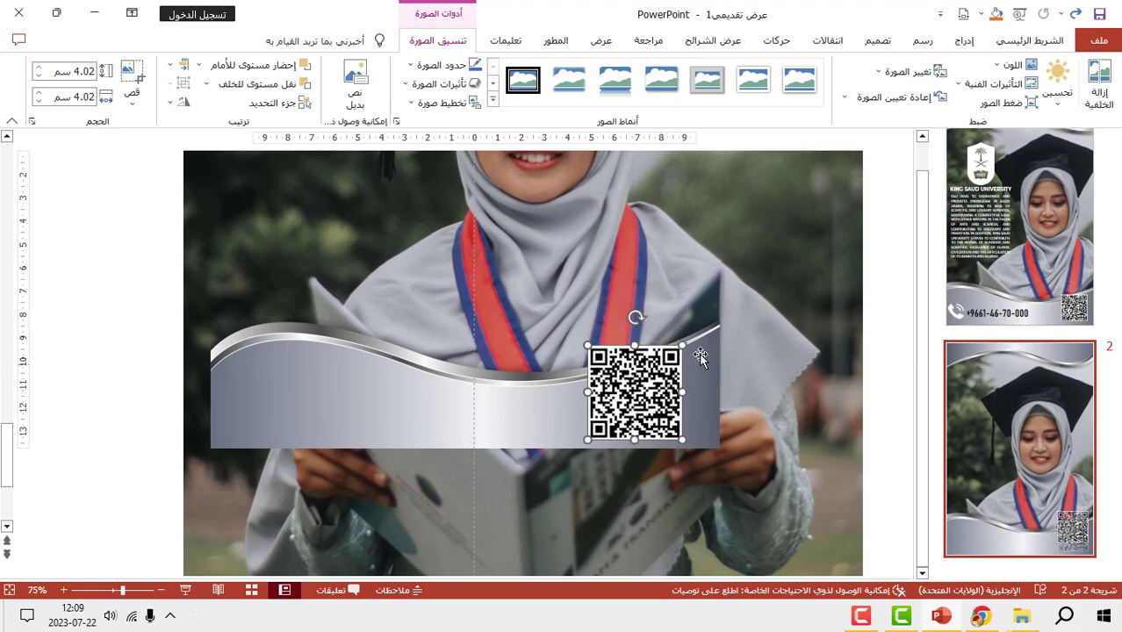
{"action": "left_click_drag", "start_coordinate": [682, 345], "coordinate": [656, 370]}
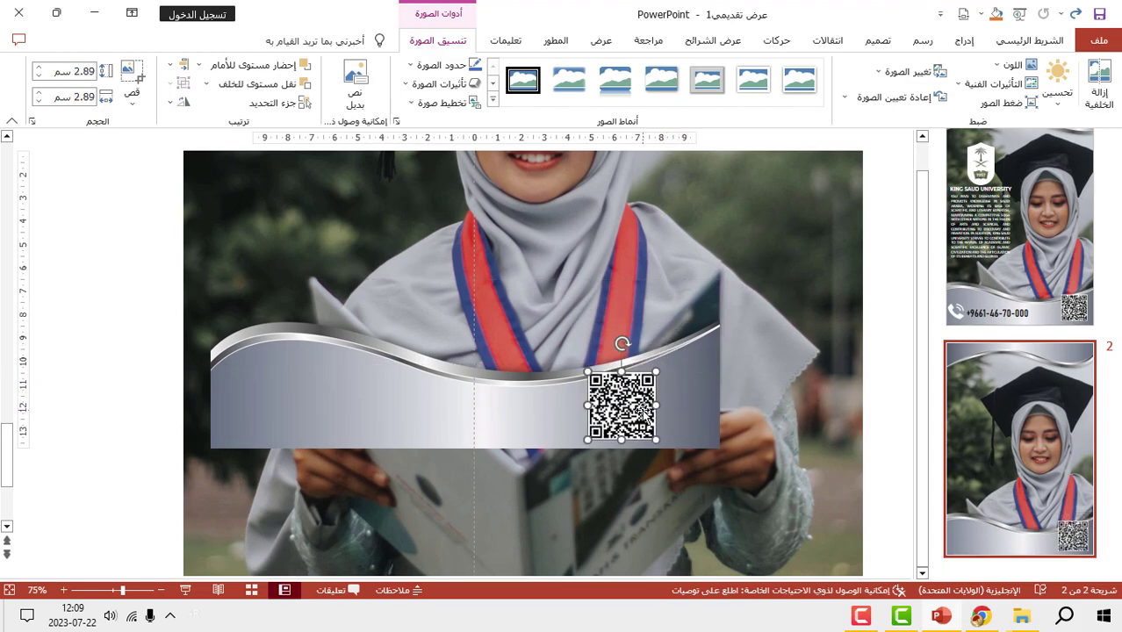
{"action": "left_click_drag", "start_coordinate": [644, 410], "coordinate": [650, 411]}
Step: Select the phone icon and phone number together on slide 1
{"action": "left_click", "coordinate": [970, 293]}
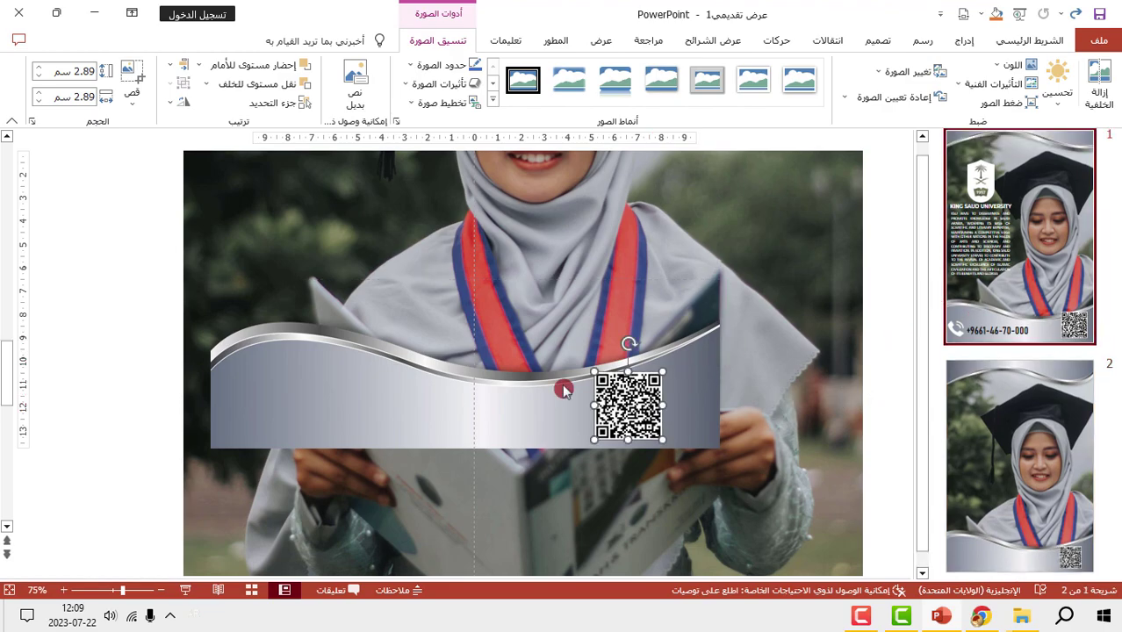
{"action": "left_click", "coordinate": [269, 397]}
{"action": "left_click", "coordinate": [420, 398], "text": "shift"}
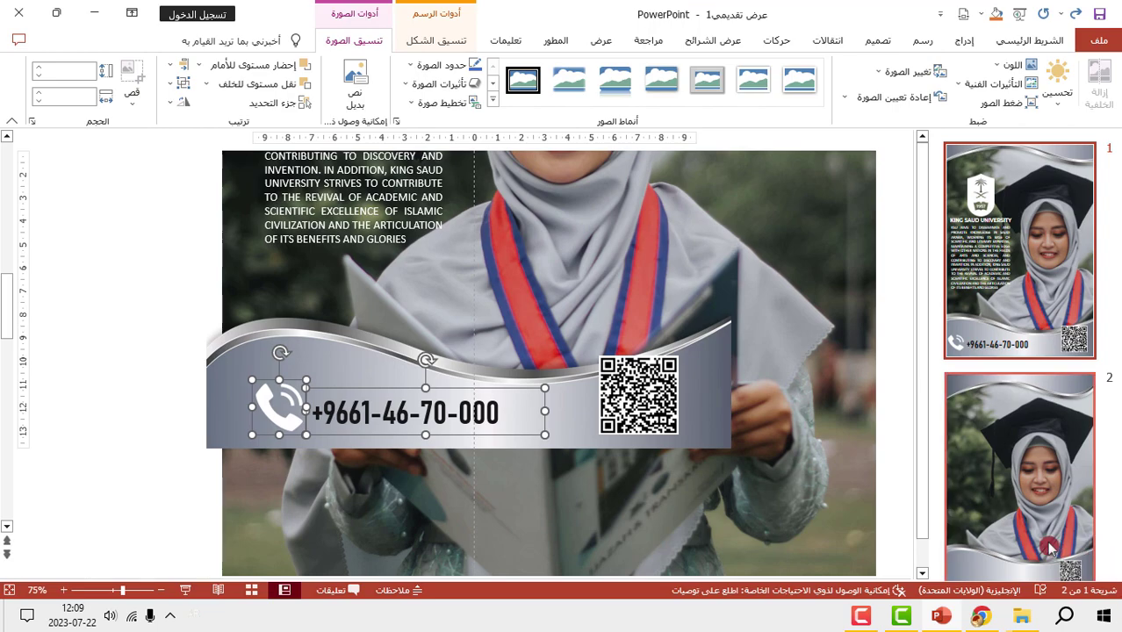
Step: Paste the phone icon and number onto slide 2 beside the QR code
{"action": "left_click", "coordinate": [1019, 447]}
{"action": "key", "text": "ctrl+v"}
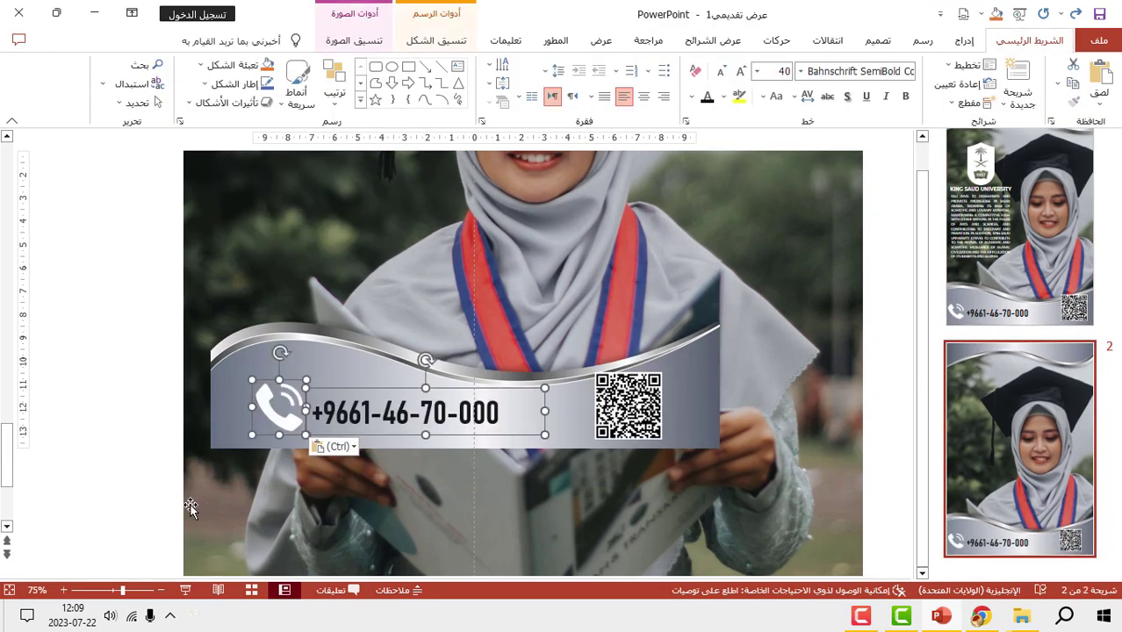
{"action": "scroll", "coordinate": [246, 461], "scroll_direction": "down", "scroll_amount": 3, "text": "ctrl"}
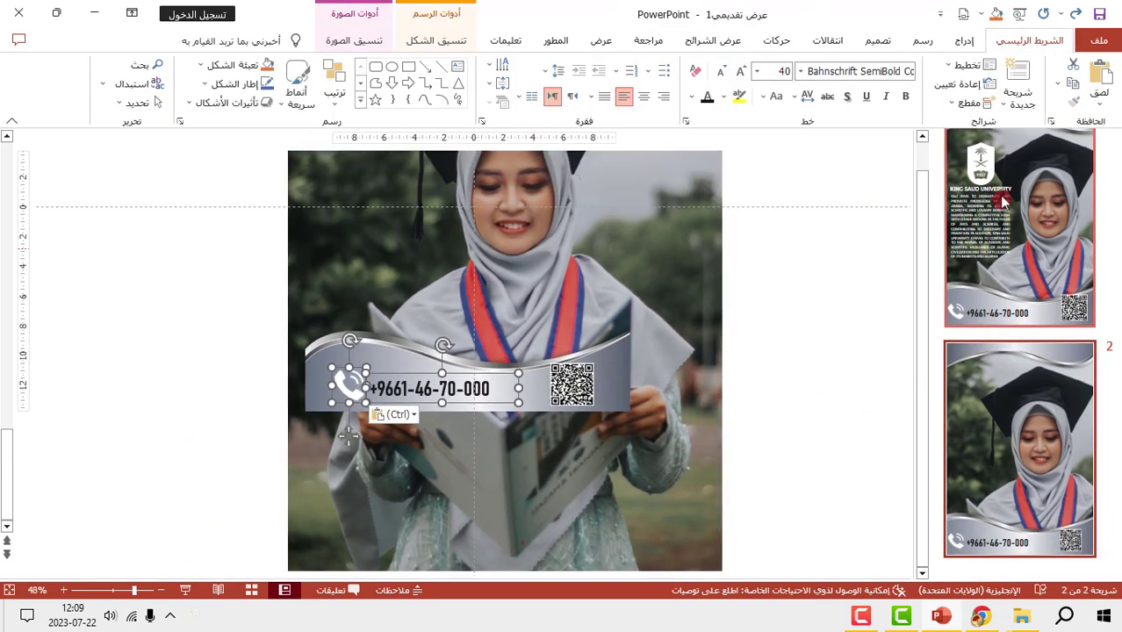
Step: Draw a new text box beside the graduate's face
{"action": "left_click", "coordinate": [966, 41]}
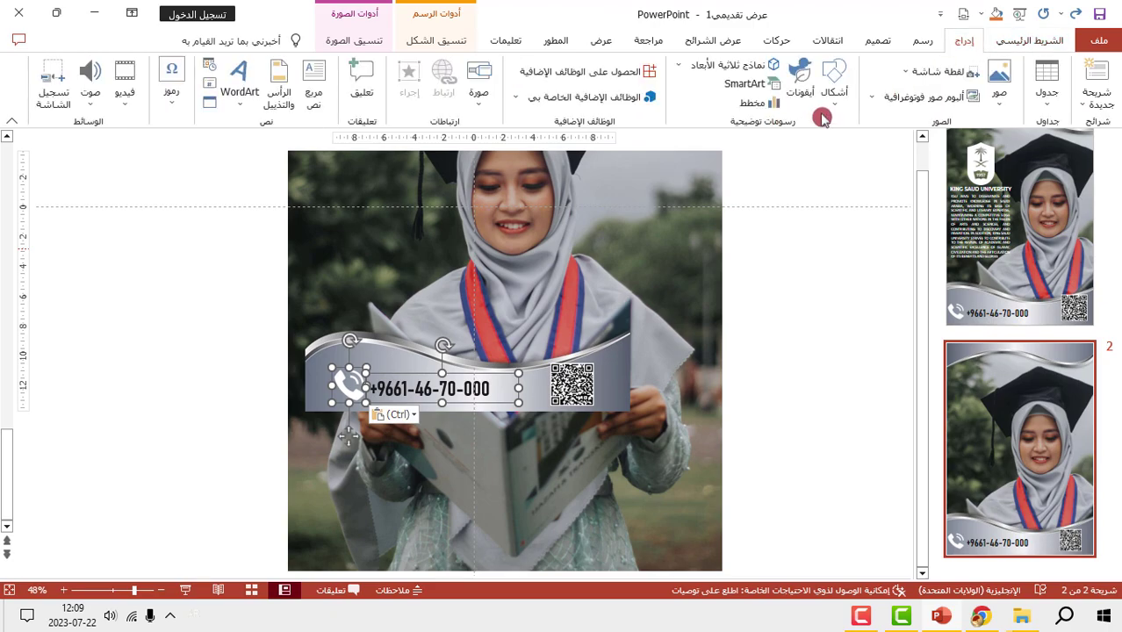
{"action": "scroll", "coordinate": [801, 175], "scroll_direction": "down", "scroll_amount": 2, "text": "ctrl"}
{"action": "left_click", "coordinate": [838, 114]}
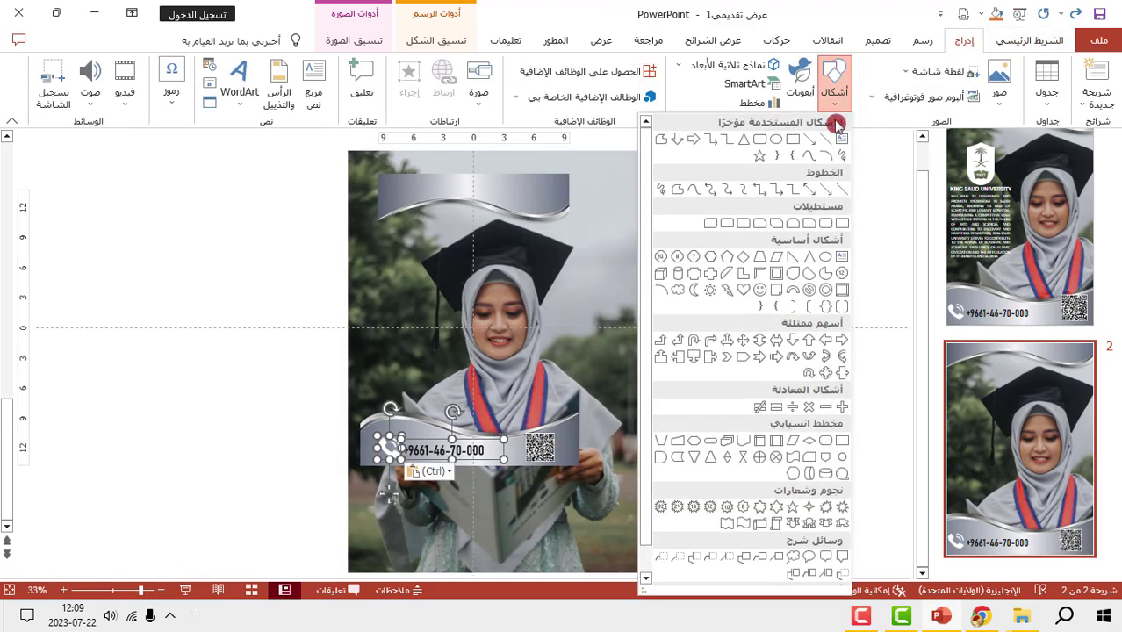
{"action": "left_click", "coordinate": [846, 141]}
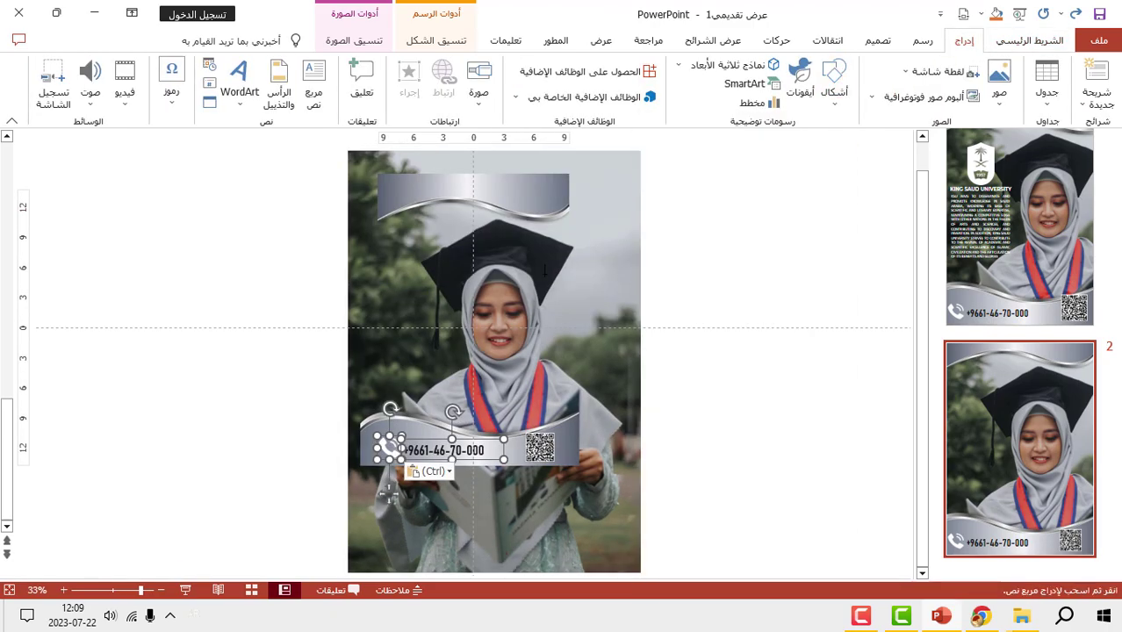
{"action": "left_click", "coordinate": [416, 354]}
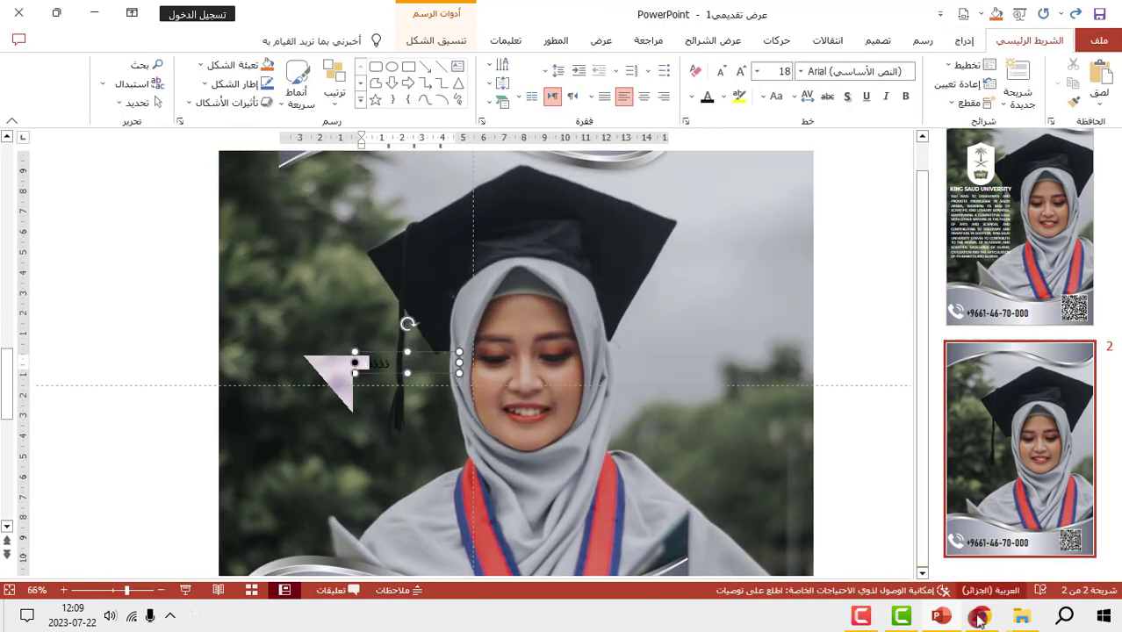
Step: Select the King Saud University heading on the university's web page in Chrome
{"action": "left_click", "coordinate": [981, 616]}
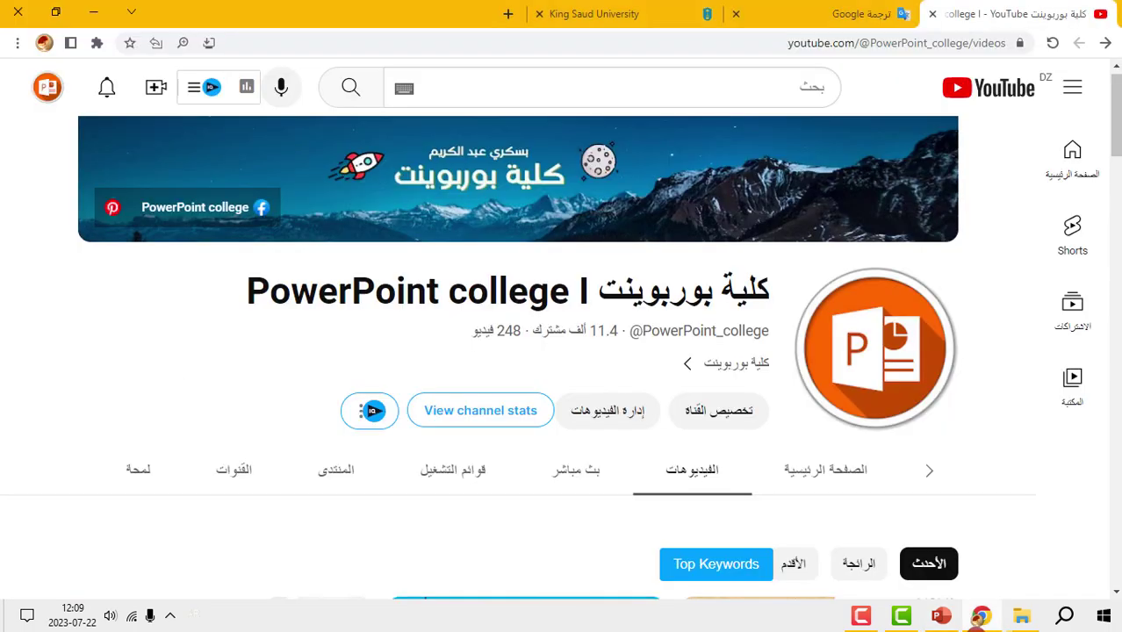
{"action": "left_click", "coordinate": [593, 13]}
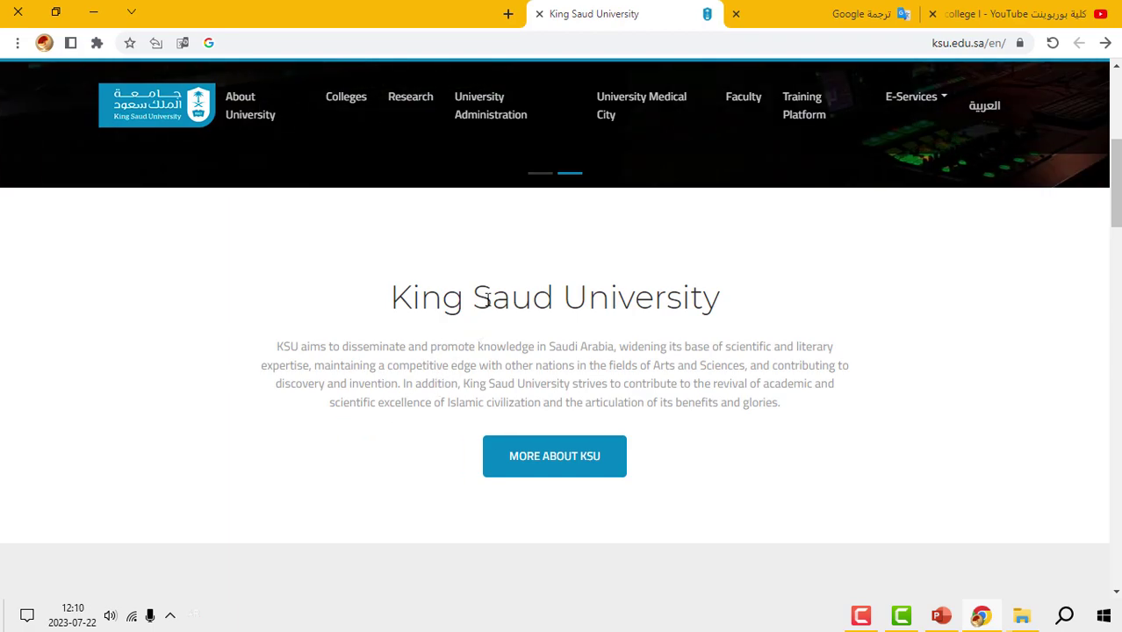
{"action": "triple_click", "coordinate": [489, 300]}
{"action": "key", "text": "ctrl+c"}
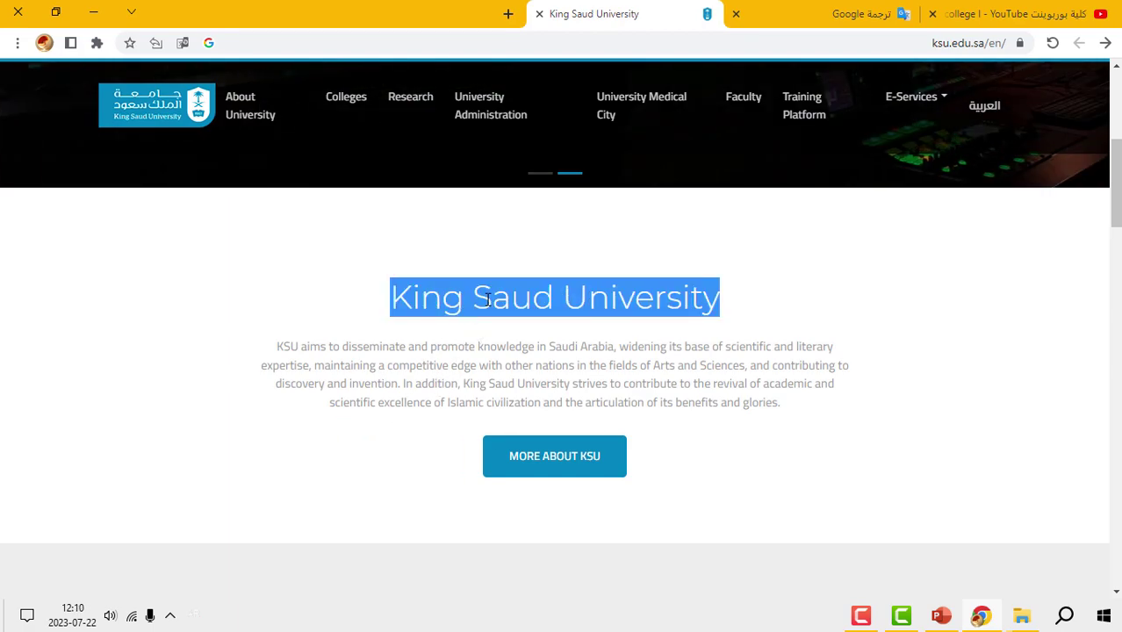
{"action": "scroll", "coordinate": [488, 299], "scroll_direction": "up", "scroll_amount": 5}
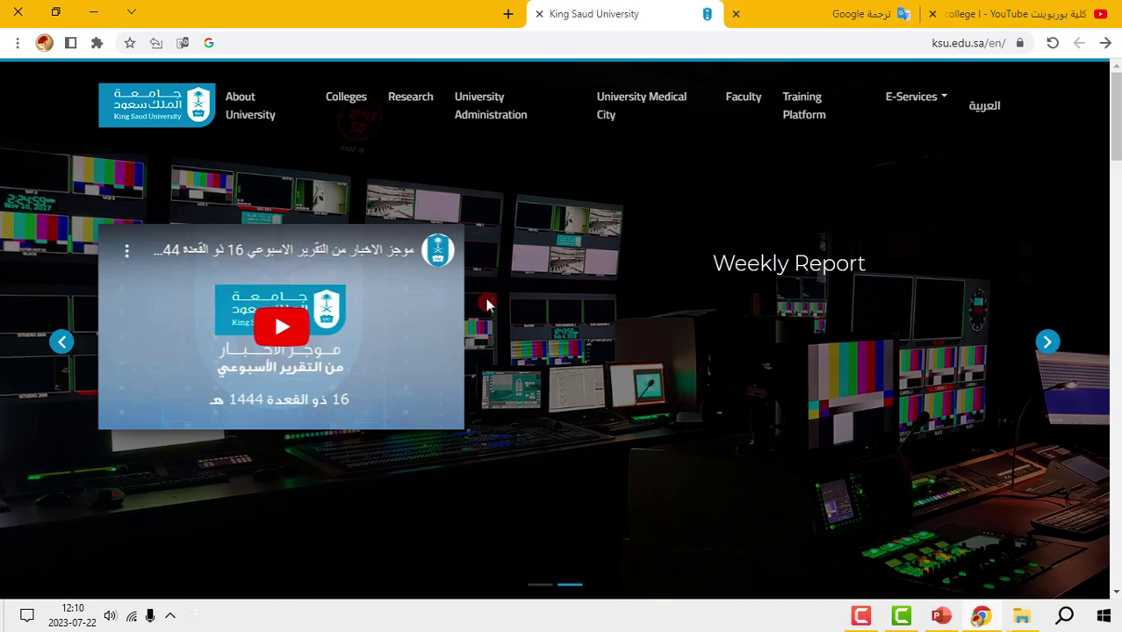
{"action": "scroll", "coordinate": [488, 300], "scroll_direction": "down", "scroll_amount": 5}
{"action": "scroll", "coordinate": [489, 300], "scroll_direction": "down", "scroll_amount": 3}
{"action": "scroll", "coordinate": [488, 301], "scroll_direction": "up", "scroll_amount": 3}
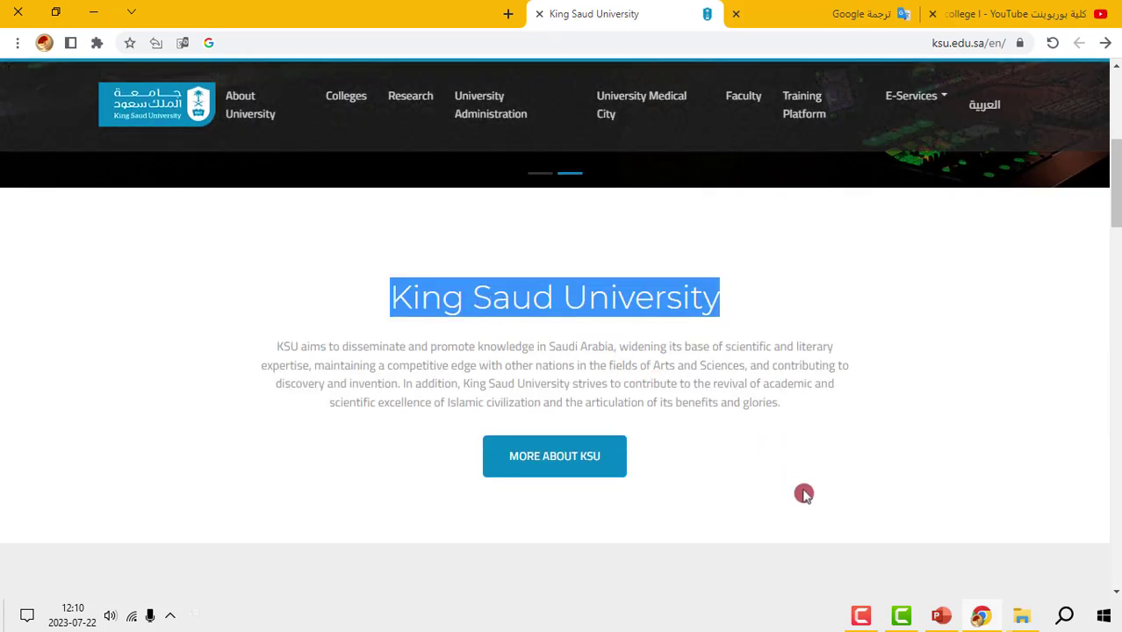
Step: Paste King Saud University into the poster's new text box
{"action": "left_click", "coordinate": [940, 616]}
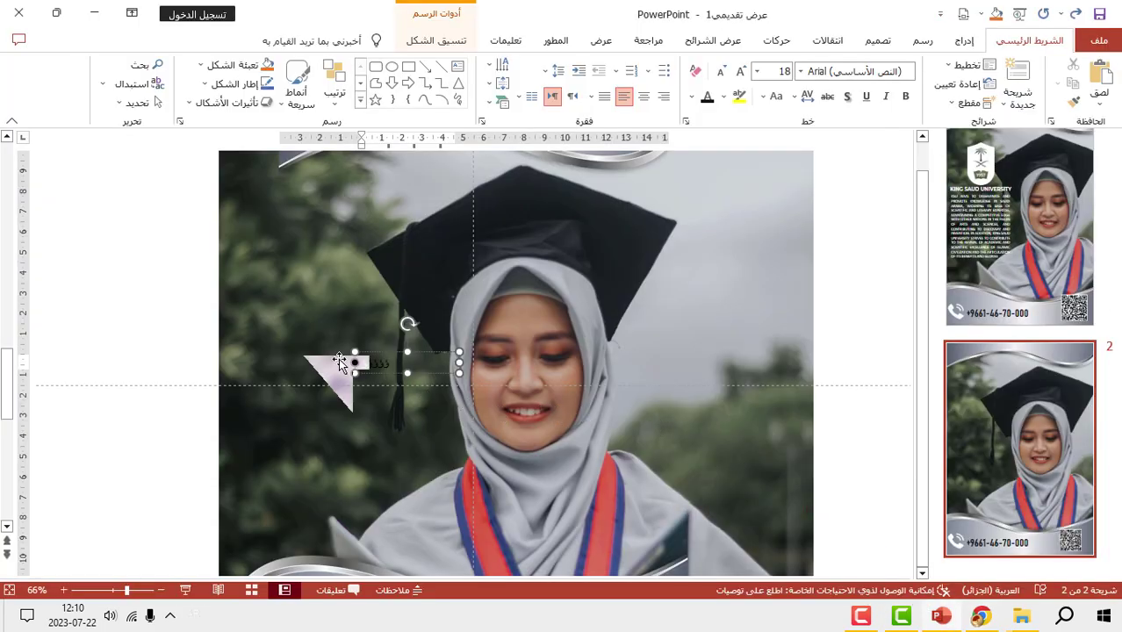
{"action": "left_click_drag", "start_coordinate": [339, 363], "coordinate": [382, 367]}
{"action": "scroll", "coordinate": [380, 368], "scroll_direction": "up", "scroll_amount": 6}
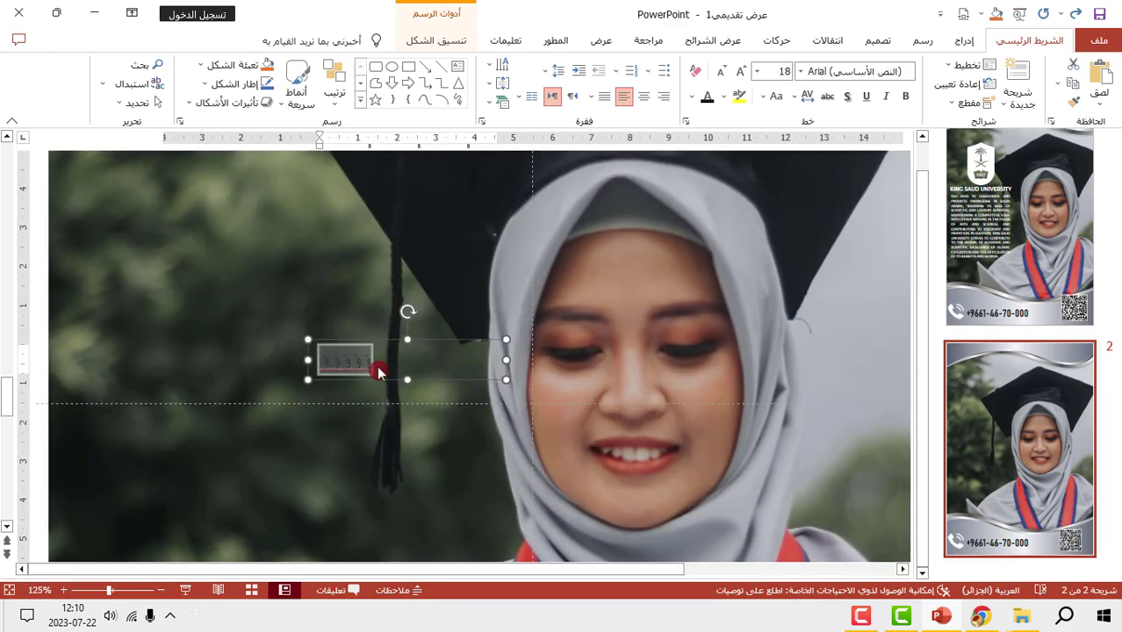
{"action": "key", "text": "ctrl+v"}
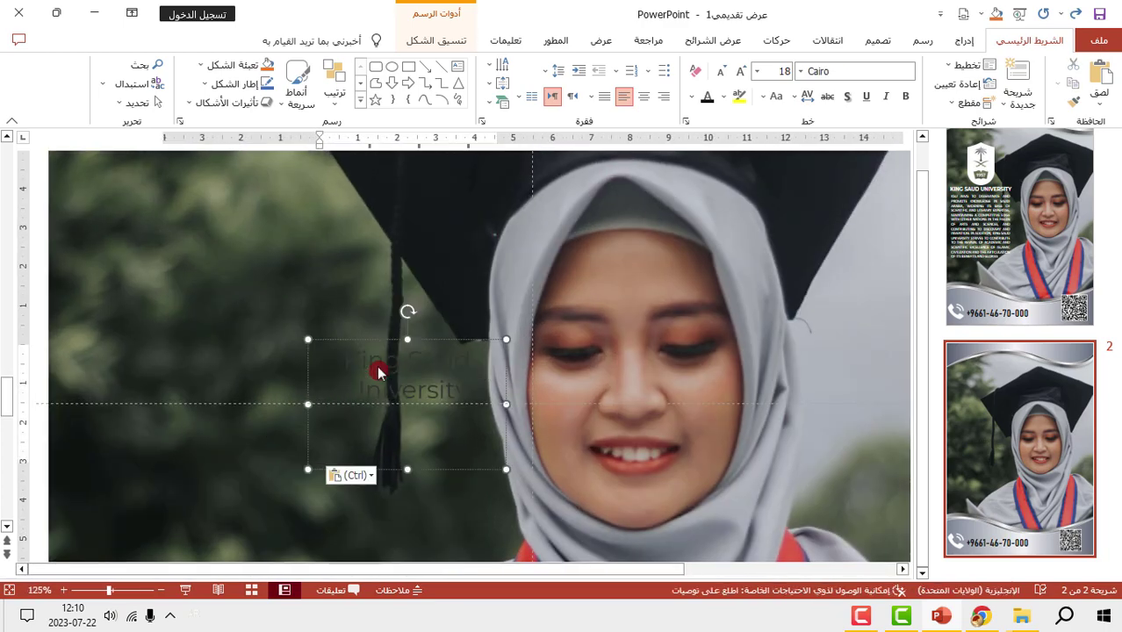
{"action": "left_click", "coordinate": [981, 616]}
Step: Select the King Saud University title and description paragraph on the university website
{"action": "left_click", "coordinate": [825, 14]}
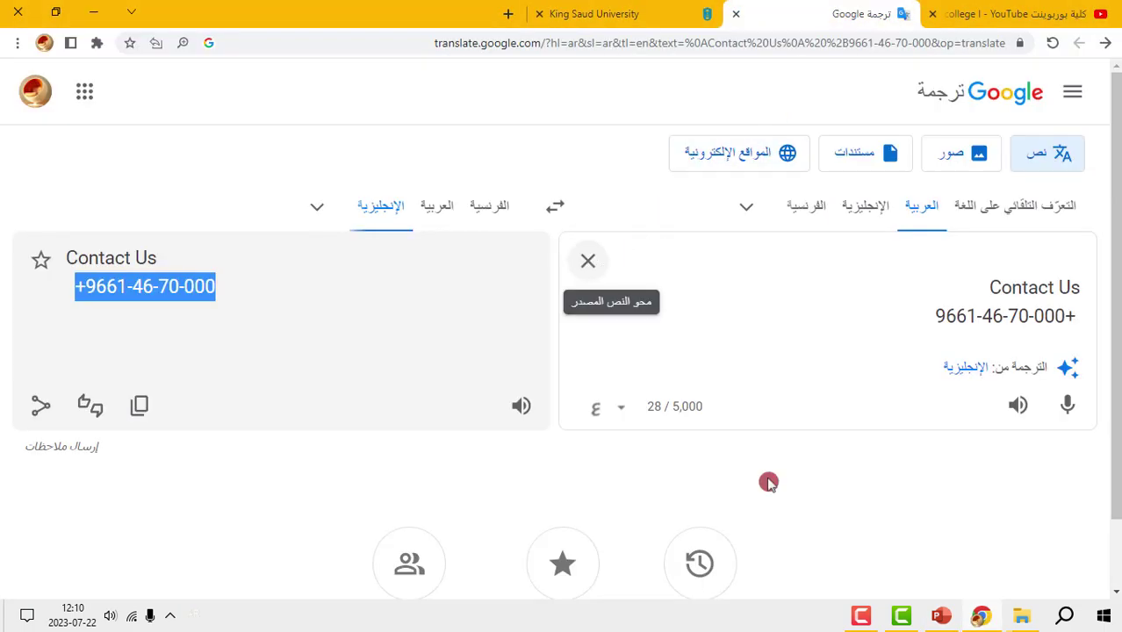
{"action": "mouse_move", "coordinate": [941, 616]}
{"action": "left_click", "coordinate": [594, 14]}
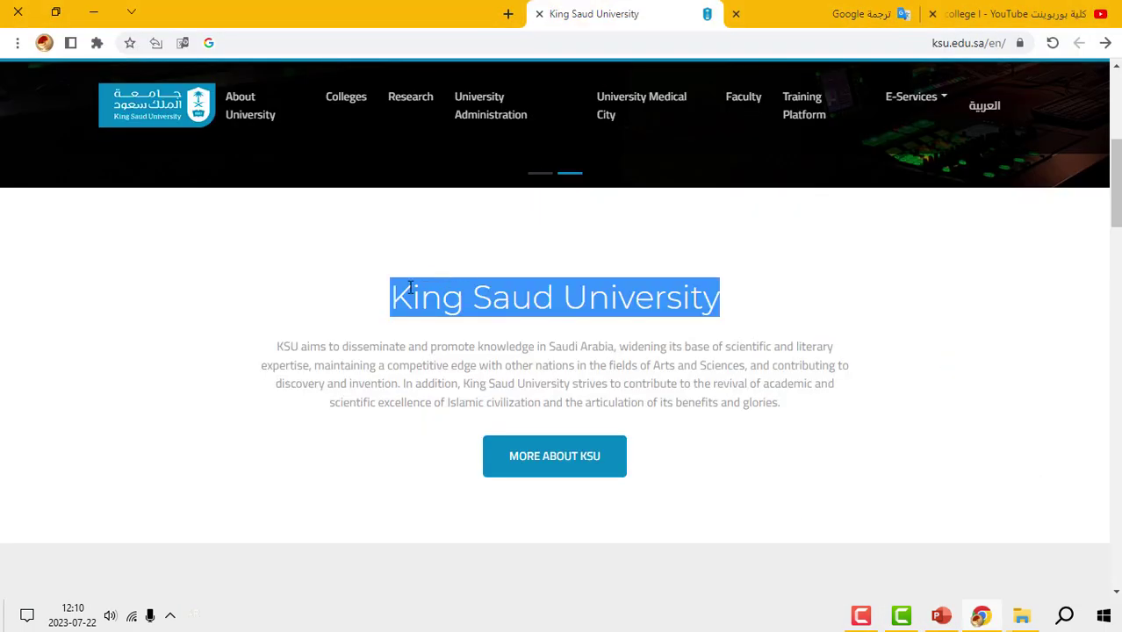
{"action": "left_click", "coordinate": [761, 443]}
{"action": "left_click_drag", "start_coordinate": [784, 410], "coordinate": [384, 282]}
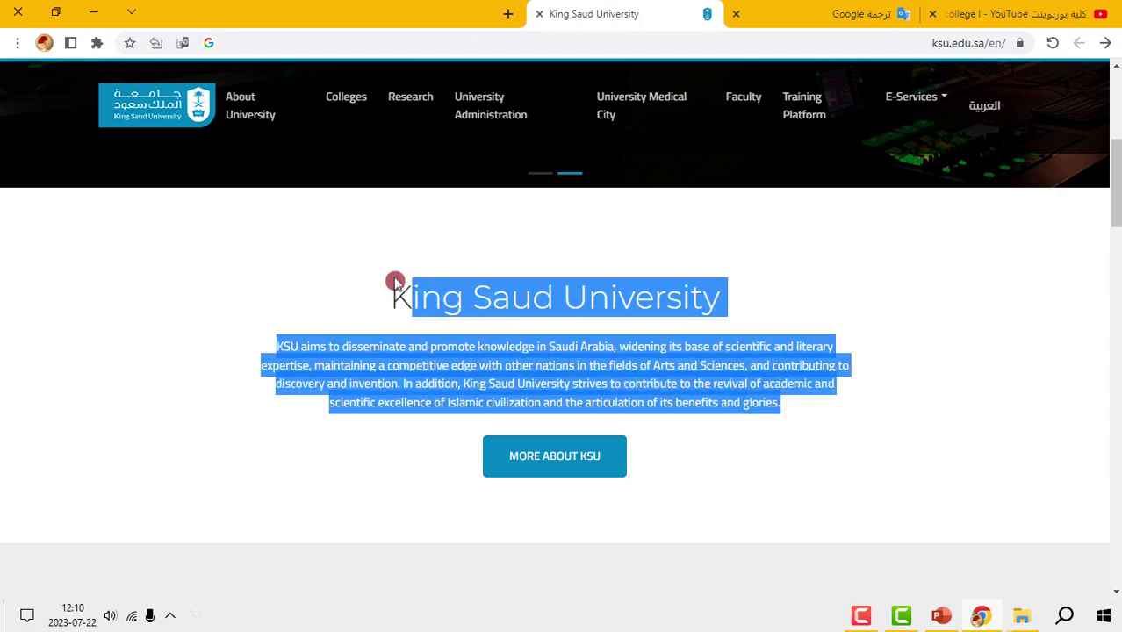
Step: Clear Google Translate, set English to Arabic, paste the university text, and select its title line
{"action": "left_click", "coordinate": [799, 9]}
{"action": "left_click", "coordinate": [588, 265]}
{"action": "left_click", "coordinate": [694, 291]}
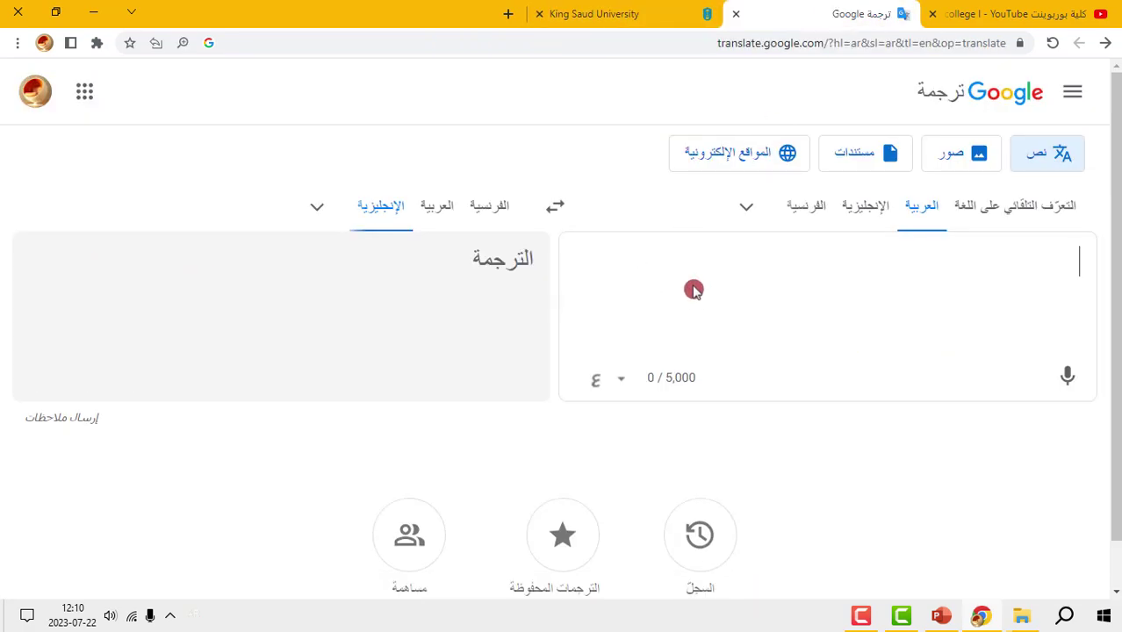
{"action": "left_click", "coordinate": [555, 205]}
{"action": "left_click", "coordinate": [699, 249]}
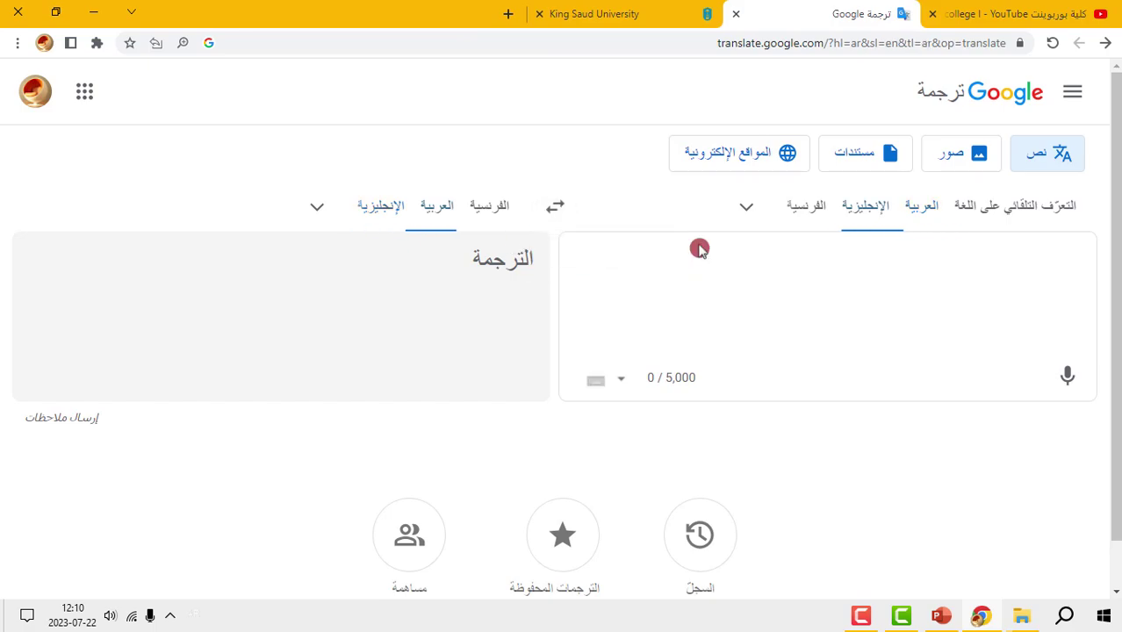
{"action": "type", "text": "King Saud University KSU aims to disseminate and promote knowledge in Saudi Arabia, widening its base of scientific and literary expertise, maintaining a competitive edge with other nations in the fields of Arts and Sciences, and contributing to discovery and invention. In addition, King Saud University strives to contribute to the revival of academic and scientific excellence of Islamic civilization and the articulation of its benefits and glories."}
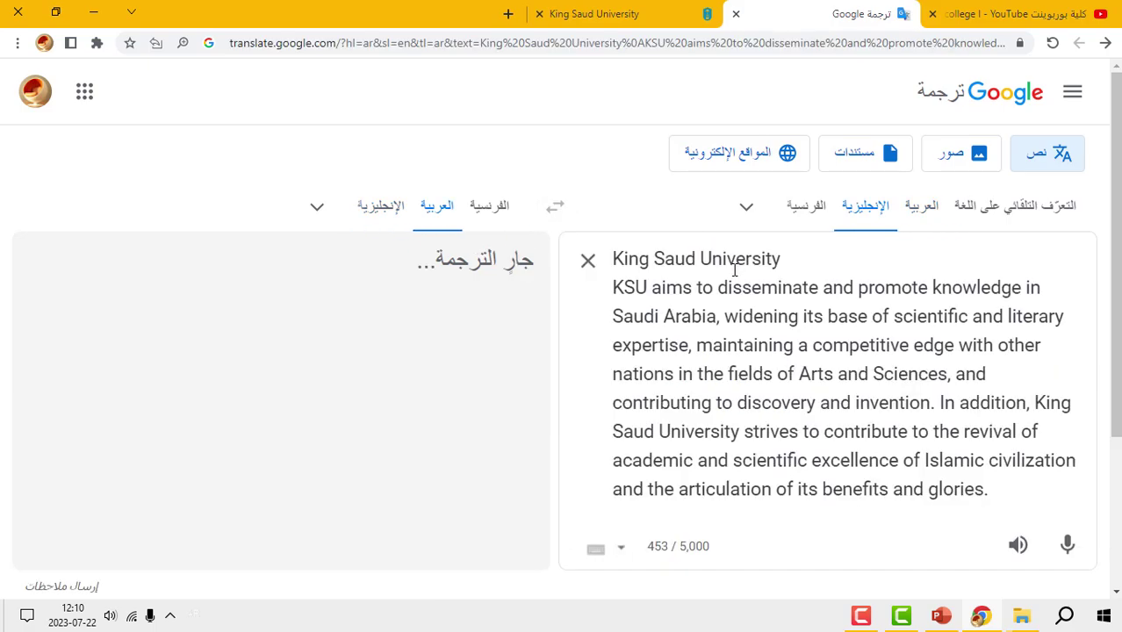
{"action": "triple_click", "coordinate": [731, 259]}
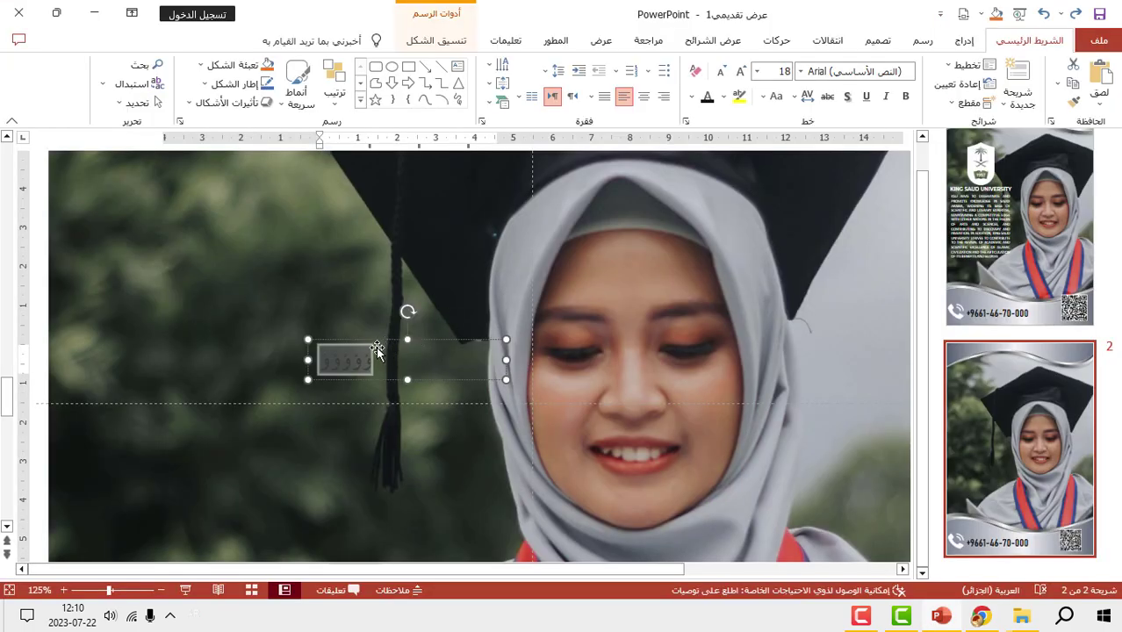
Step: Paste the university name into a widened text box in white Bahnschrift SemiBold Condensed
{"action": "key", "text": "ctrl+v"}
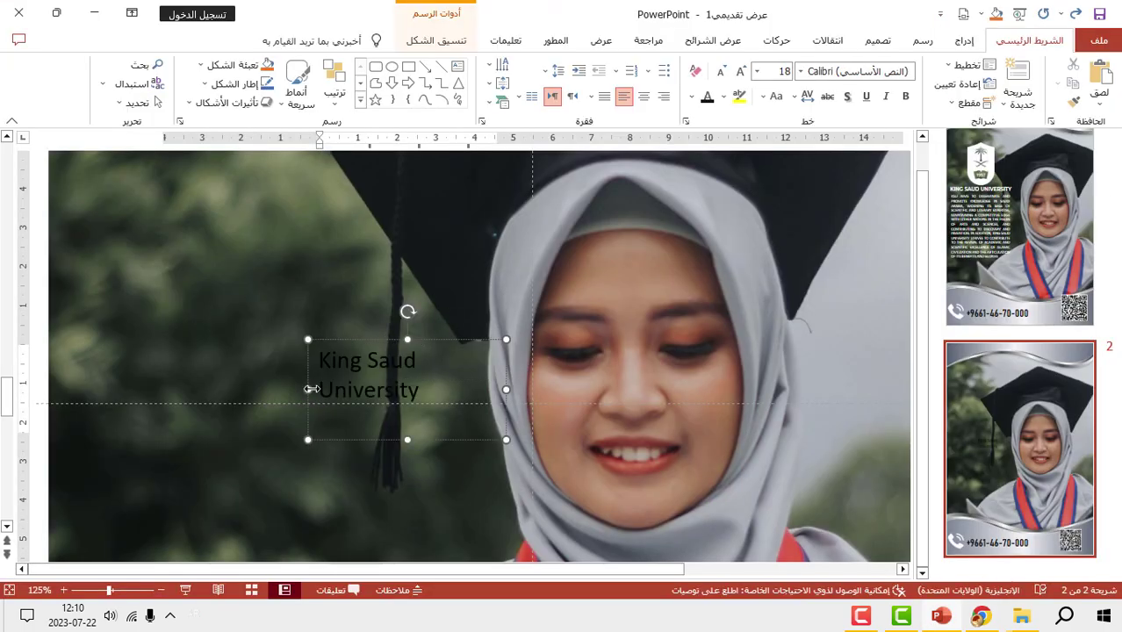
{"action": "left_click_drag", "start_coordinate": [307, 439], "coordinate": [240, 387]}
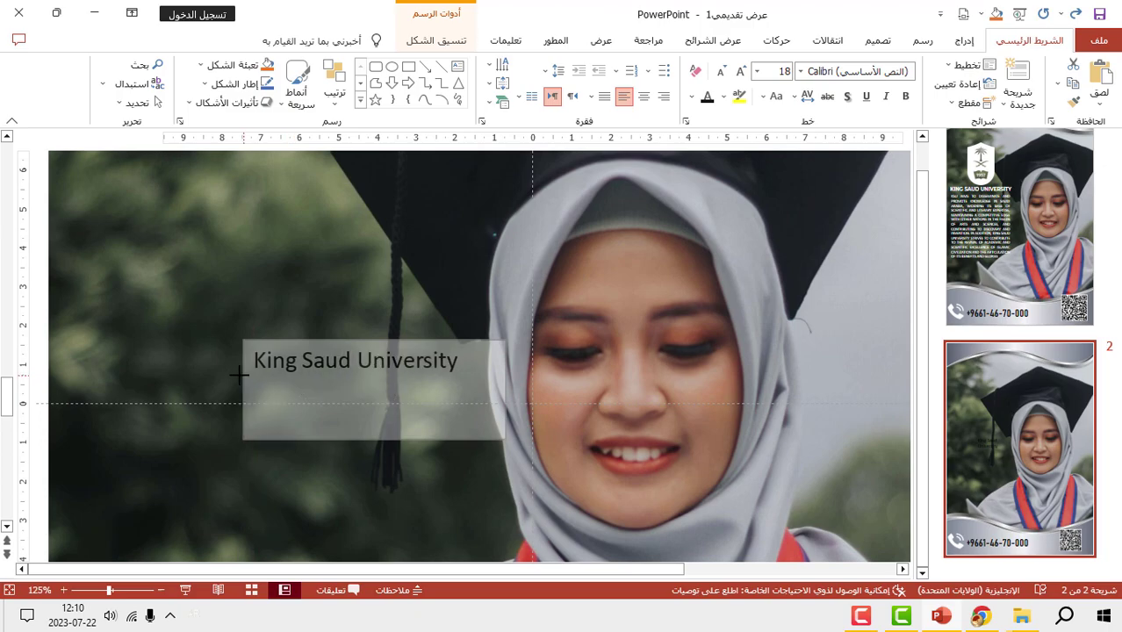
{"action": "left_click", "coordinate": [802, 75]}
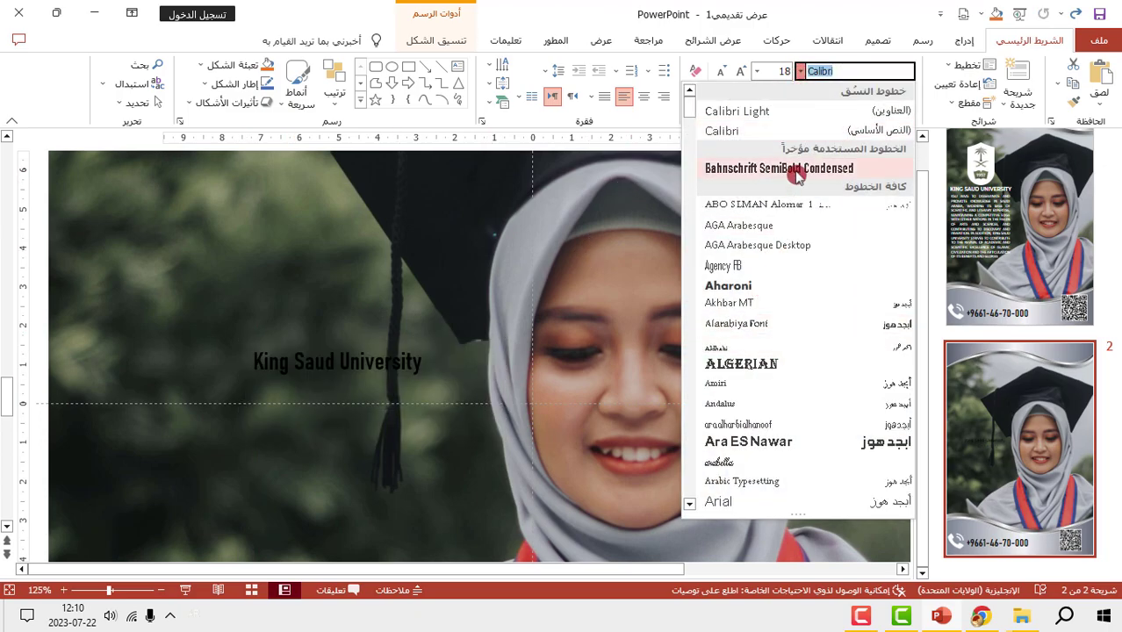
{"action": "left_click", "coordinate": [797, 172]}
{"action": "left_click", "coordinate": [688, 112]}
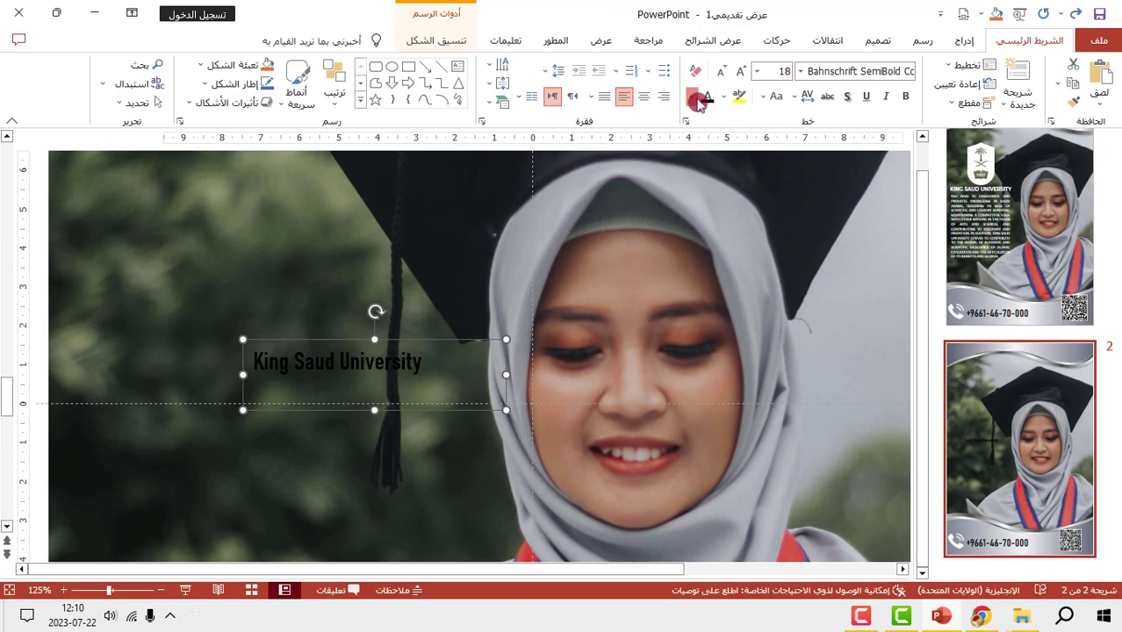
{"action": "left_click", "coordinate": [693, 97]}
{"action": "left_click", "coordinate": [693, 96]}
{"action": "left_click", "coordinate": [709, 141]}
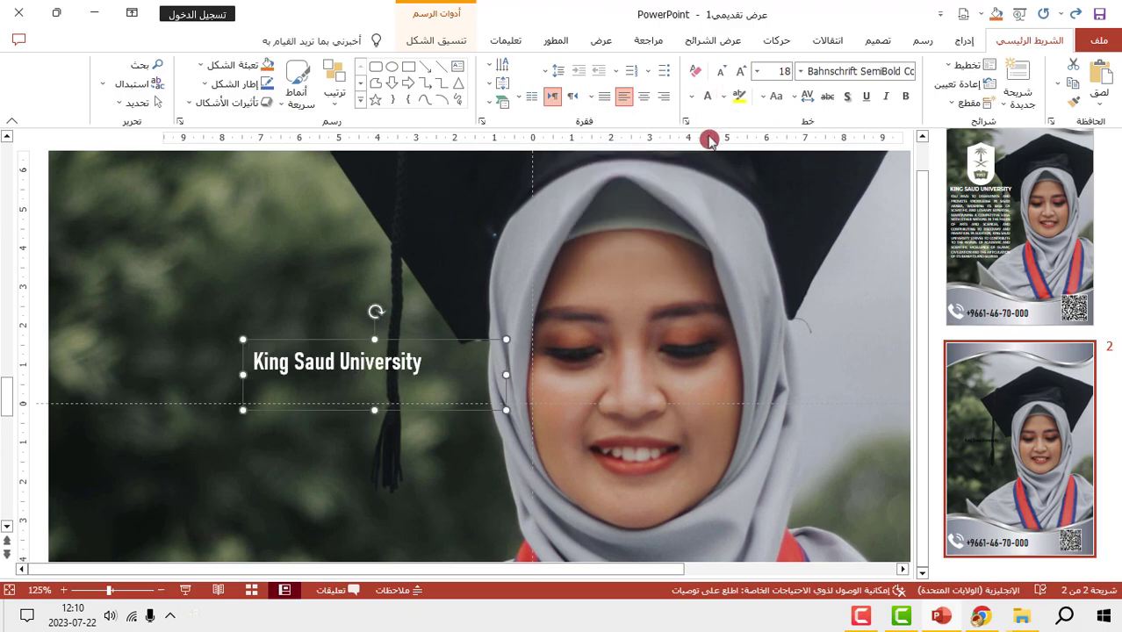
Step: Make the title UPPERCASE at 24 pt, move it higher, and duplicate it just below
{"action": "left_click", "coordinate": [776, 95]}
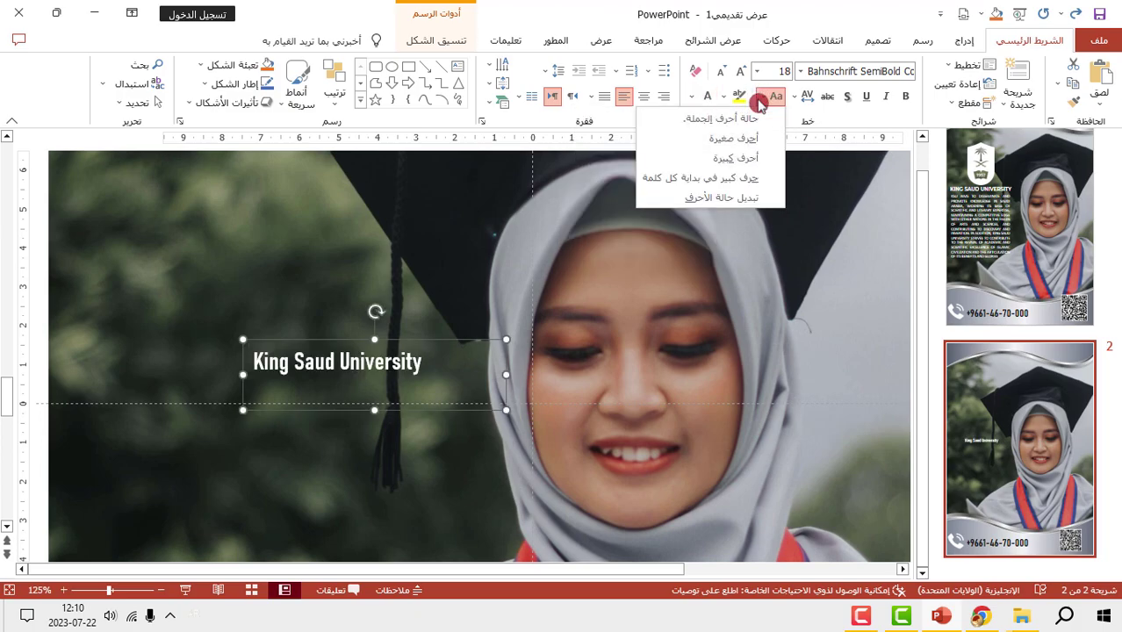
{"action": "left_click", "coordinate": [748, 156]}
{"action": "scroll", "coordinate": [434, 405], "scroll_direction": "down", "scroll_amount": 5}
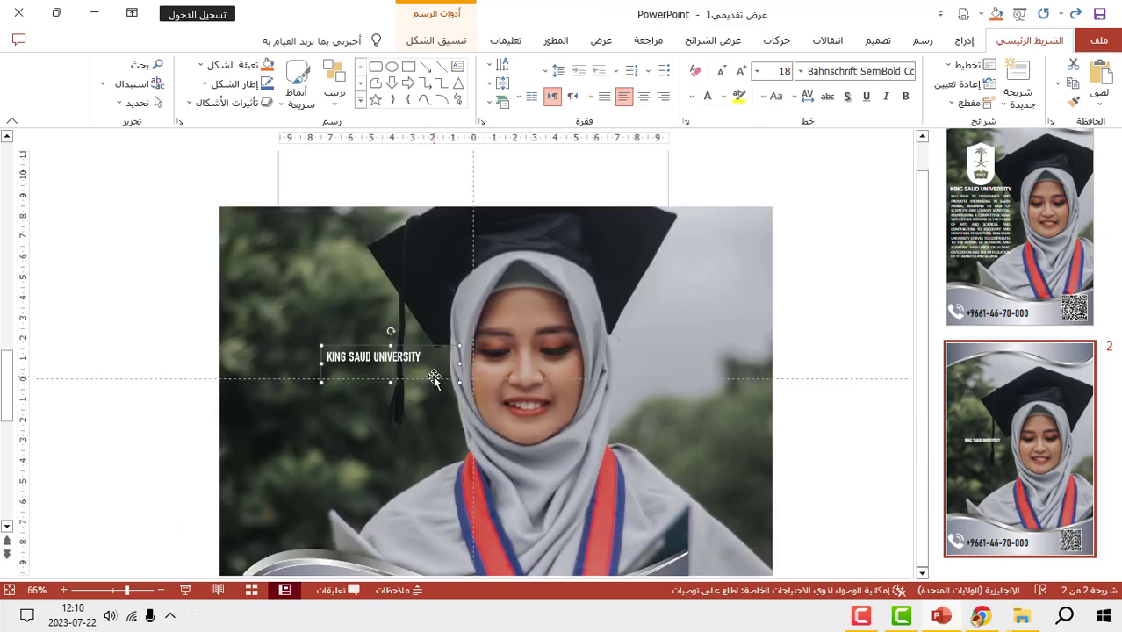
{"action": "scroll", "coordinate": [427, 381], "scroll_direction": "down", "scroll_amount": 2}
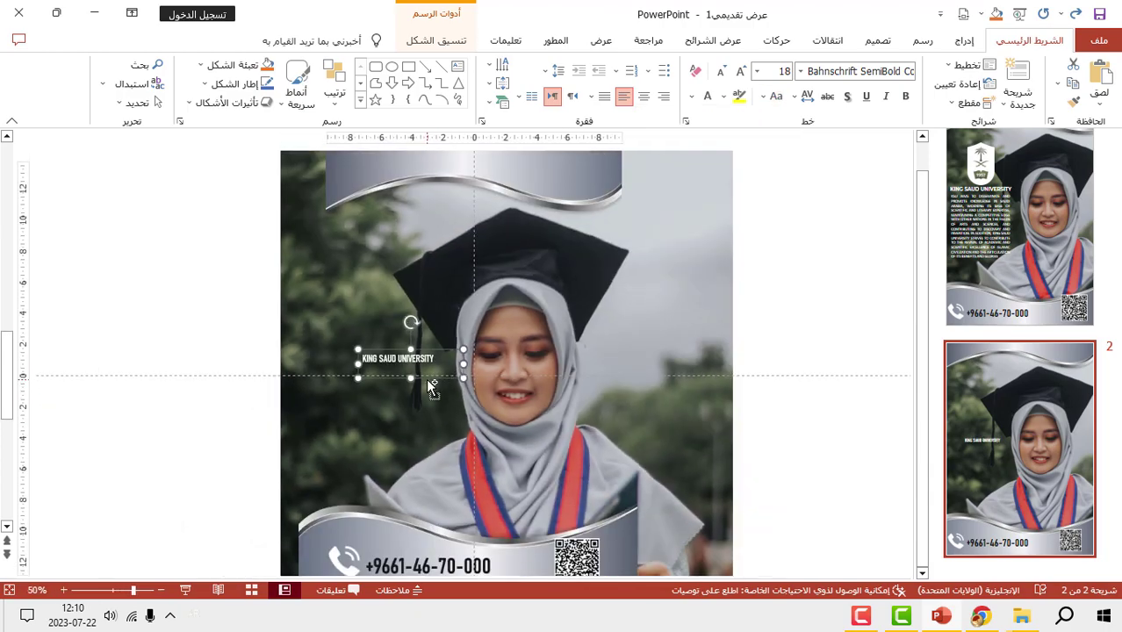
{"action": "left_click_drag", "start_coordinate": [427, 380], "coordinate": [423, 339]}
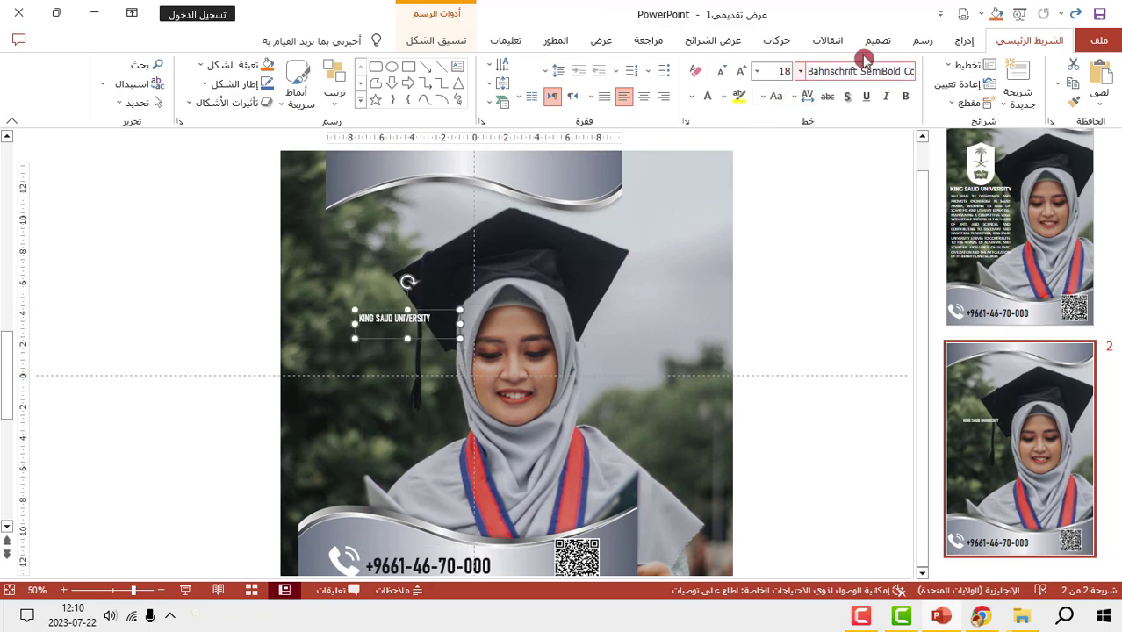
{"action": "left_click", "coordinate": [741, 72]}
{"action": "left_click", "coordinate": [740, 72]}
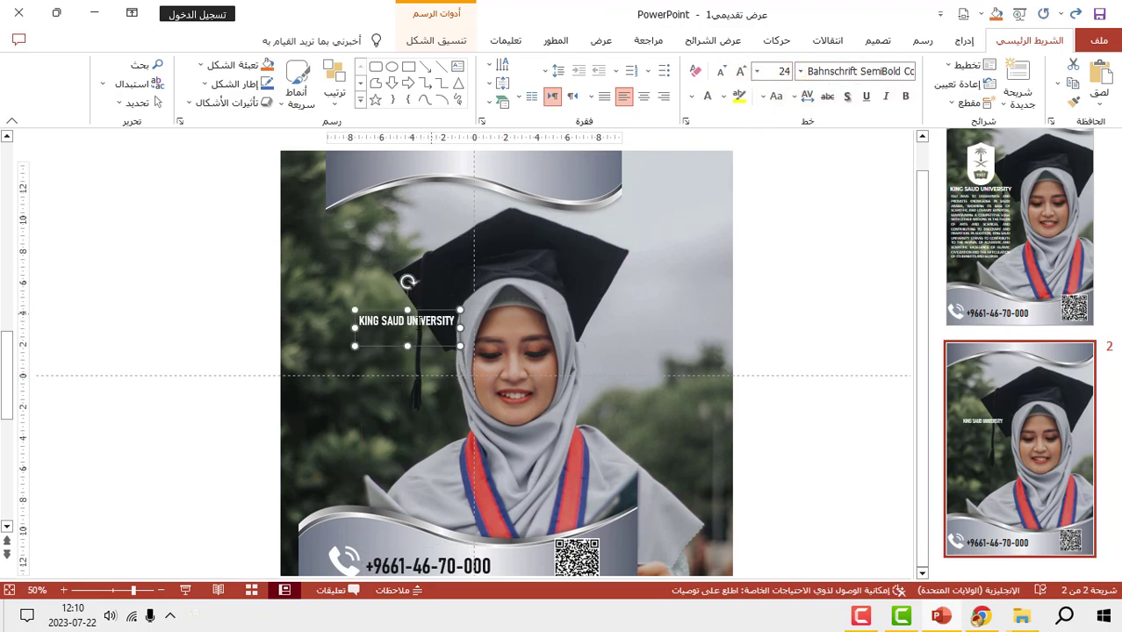
{"action": "mouse_move", "coordinate": [437, 339]}
{"action": "left_mouse_down"}
{"action": "mouse_move", "coordinate": [418, 338]}
{"action": "mouse_move", "coordinate": [420, 374]}
{"action": "left_mouse_up"}
Step: Copy the English KSU description paragraph from Google Translate and switch back to PowerPoint
{"action": "mouse_move", "coordinate": [981, 618]}
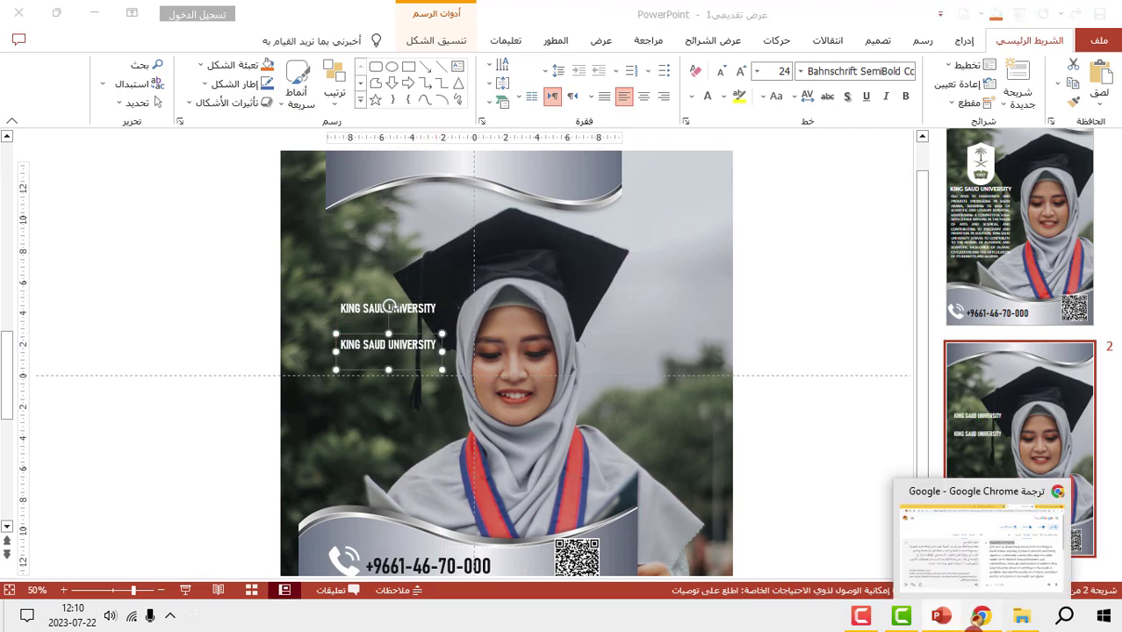
{"action": "left_click", "coordinate": [903, 527]}
{"action": "mouse_move", "coordinate": [991, 489]}
{"action": "left_mouse_down"}
{"action": "mouse_move", "coordinate": [638, 345]}
{"action": "mouse_move", "coordinate": [612, 296]}
{"action": "left_mouse_up"}
{"action": "key", "text": "ctrl+c"}
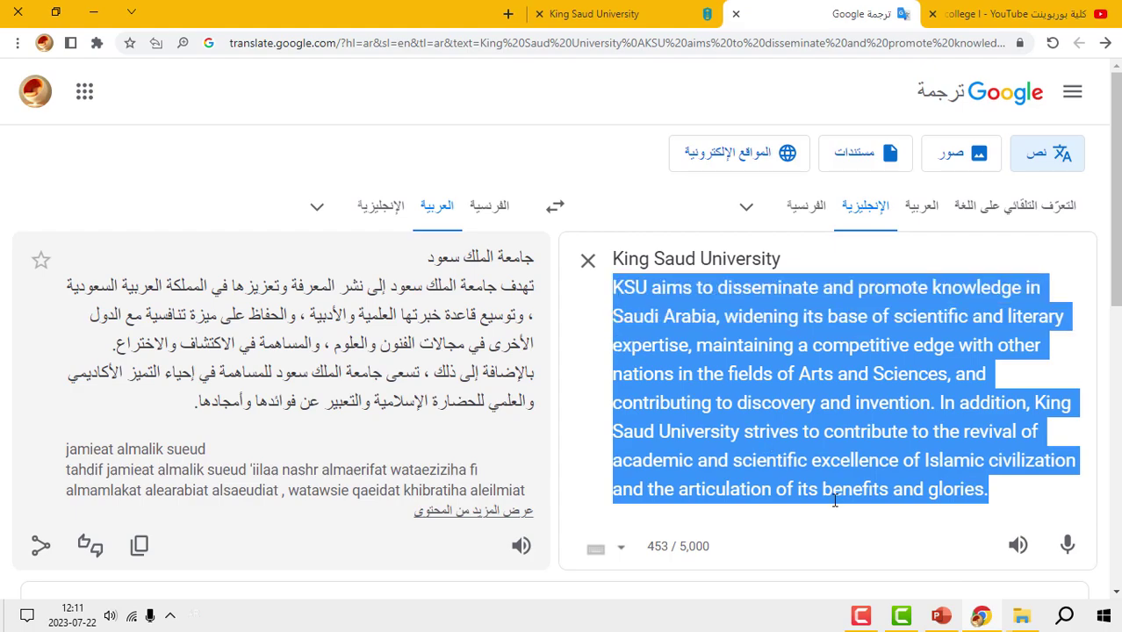
{"action": "mouse_move", "coordinate": [941, 618]}
{"action": "left_click", "coordinate": [938, 548]}
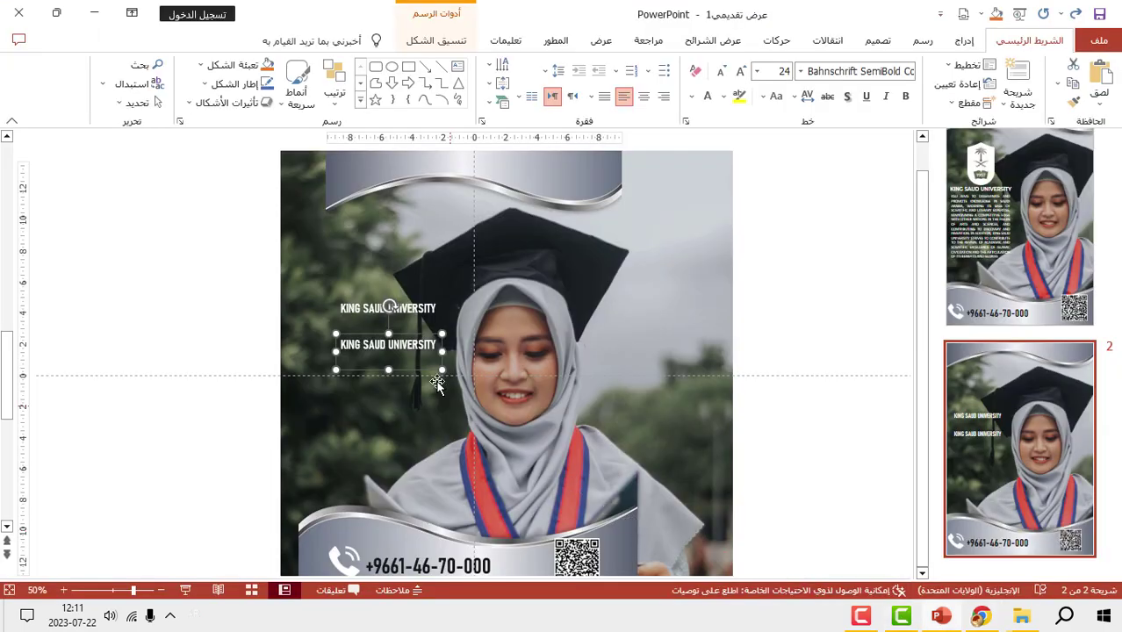
Step: Paste the description paragraph over the lower title copy, move it up, and reduce it to 18 pt
{"action": "triple_click", "coordinate": [386, 345]}
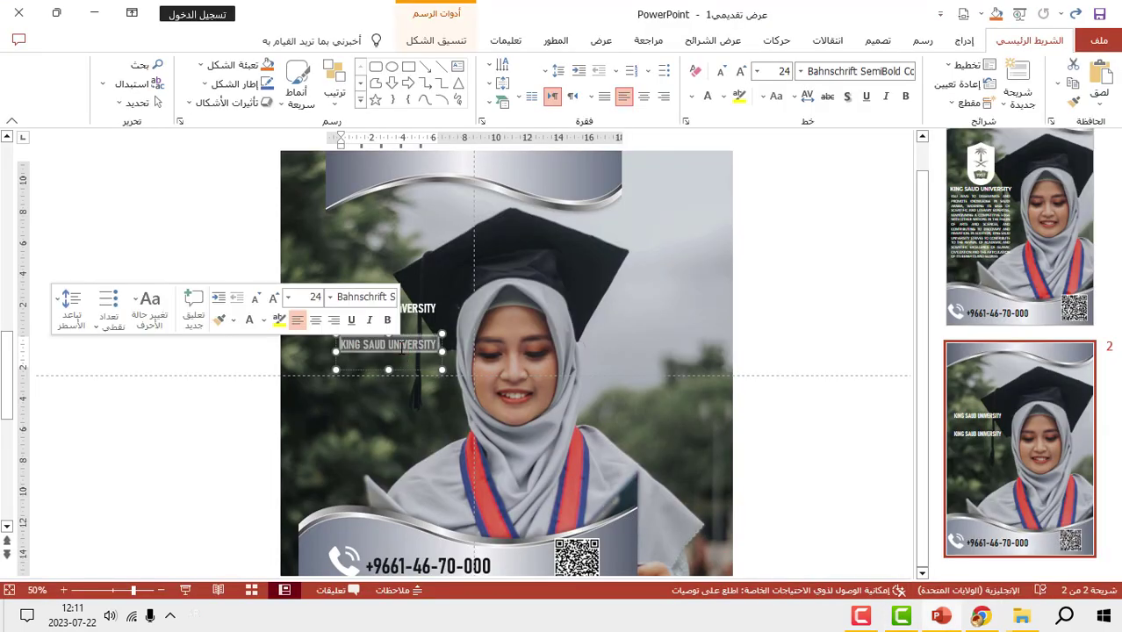
{"action": "key", "text": "ctrl+v"}
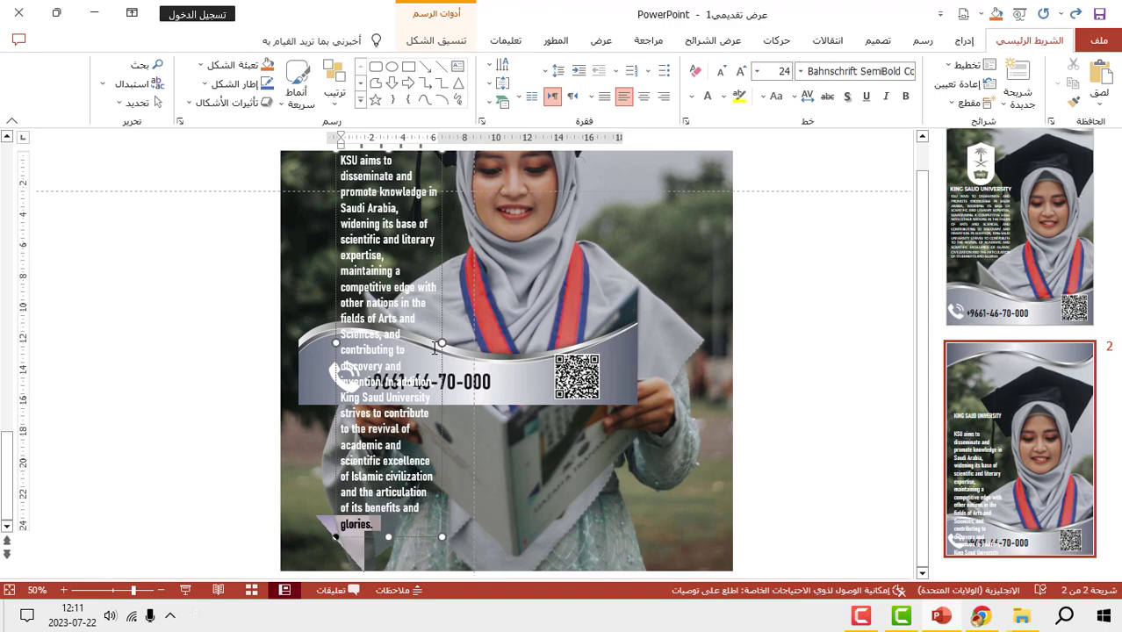
{"action": "left_click_drag", "start_coordinate": [446, 353], "coordinate": [499, 356]}
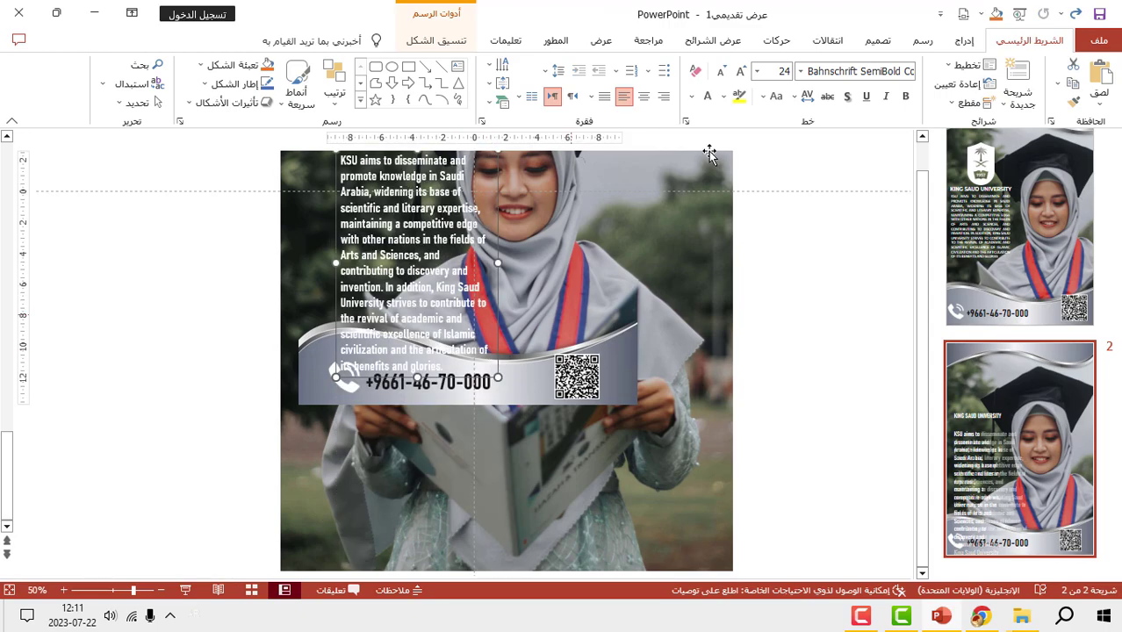
{"action": "left_click", "coordinate": [719, 70]}
{"action": "left_click", "coordinate": [719, 70]}
Step: Justify the description paragraph and nudge its box slightly left and down
{"action": "scroll", "coordinate": [558, 258], "scroll_direction": "up", "scroll_amount": 2}
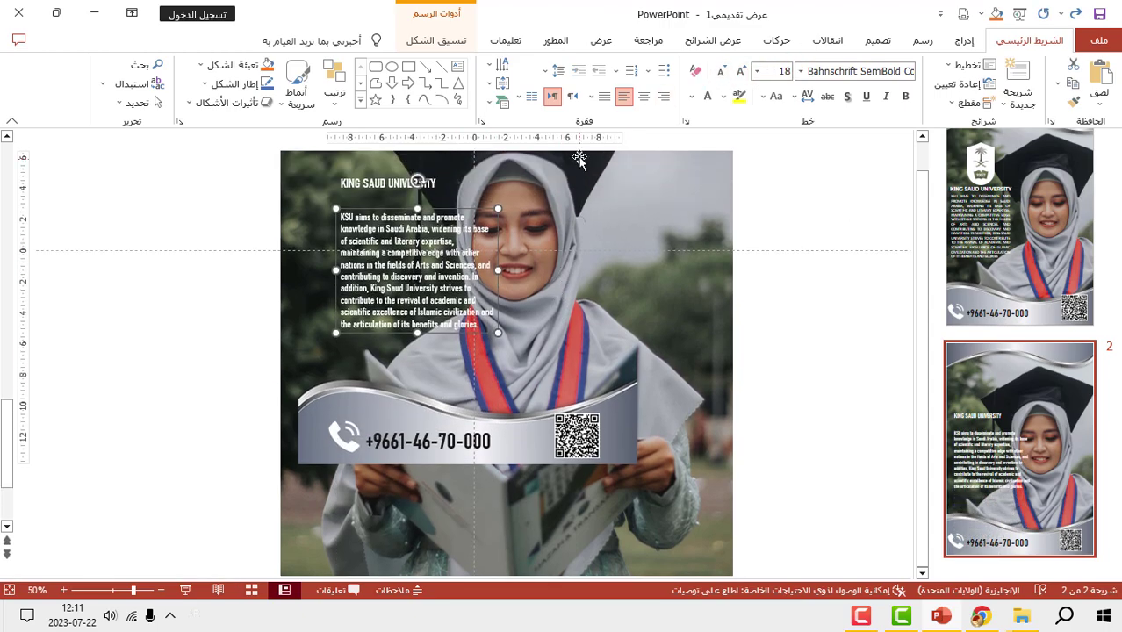
{"action": "left_click", "coordinate": [591, 96]}
{"action": "left_click", "coordinate": [583, 121]}
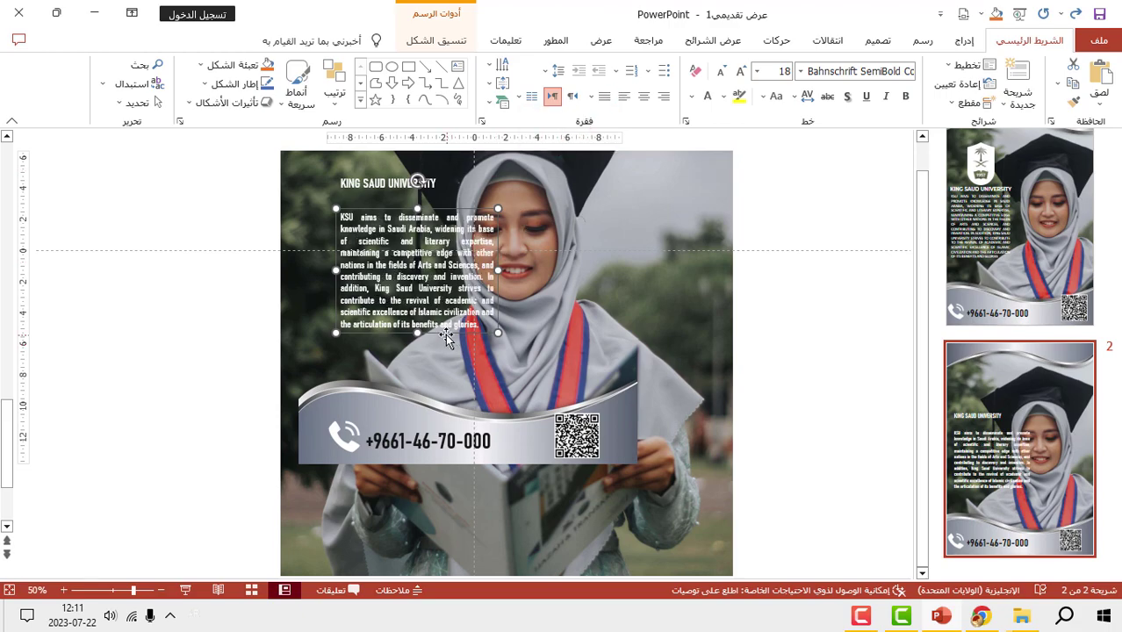
{"action": "left_click_drag", "start_coordinate": [439, 329], "coordinate": [426, 334]}
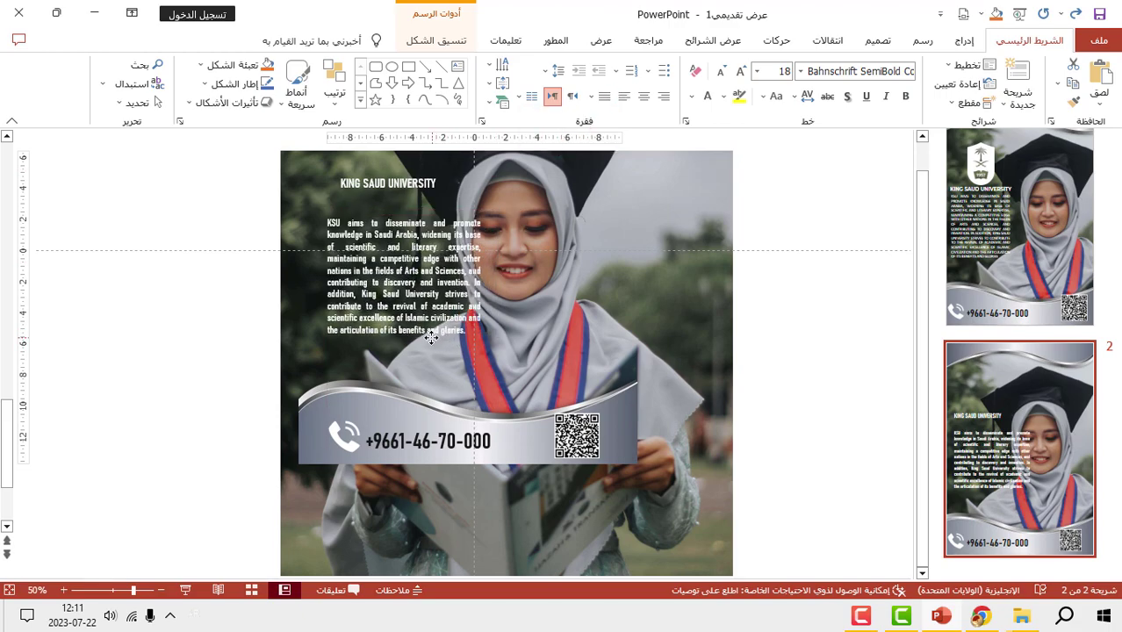
Step: Set the paragraph's font to Bahnschrift SemiBold SemiCondensed
{"action": "left_click", "coordinate": [799, 73]}
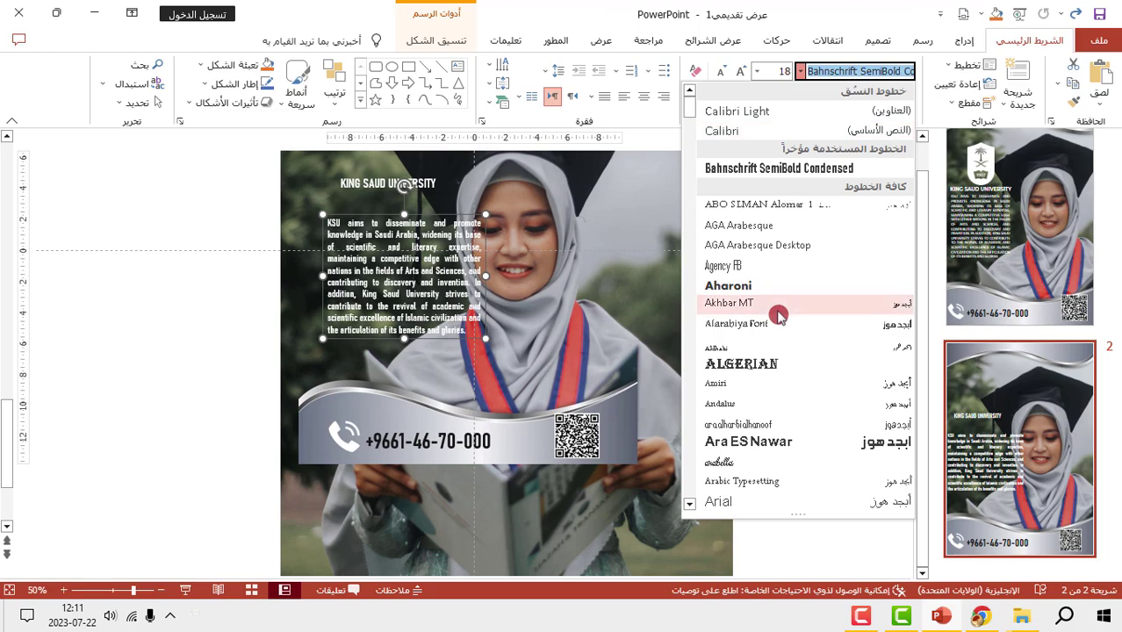
{"action": "scroll", "coordinate": [779, 324], "scroll_direction": "down", "scroll_amount": 5}
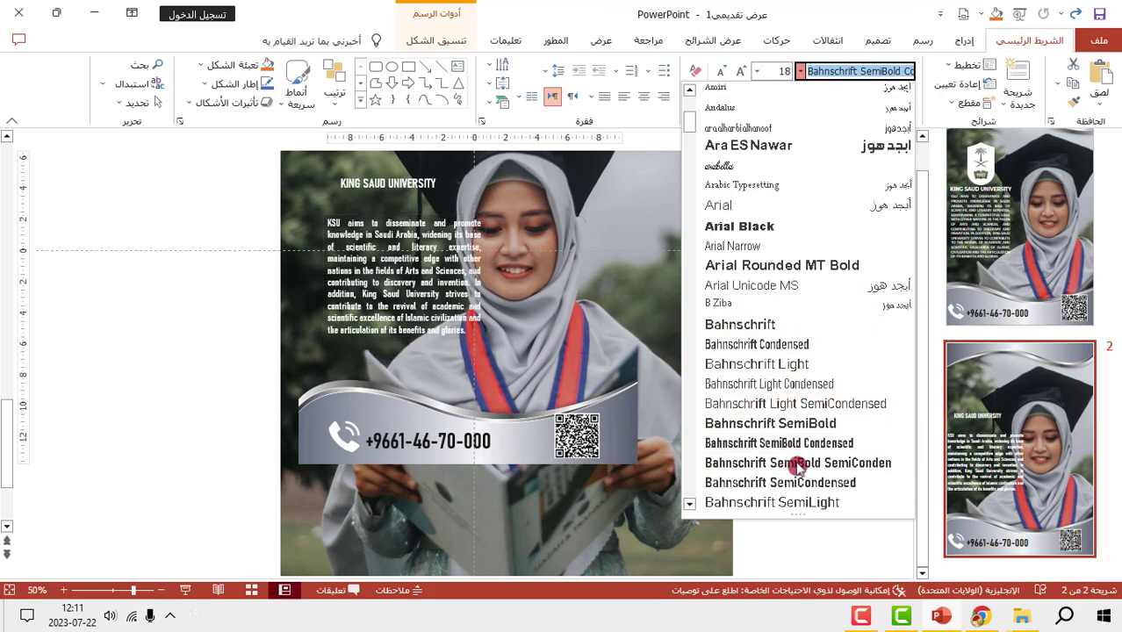
{"action": "left_click", "coordinate": [804, 464]}
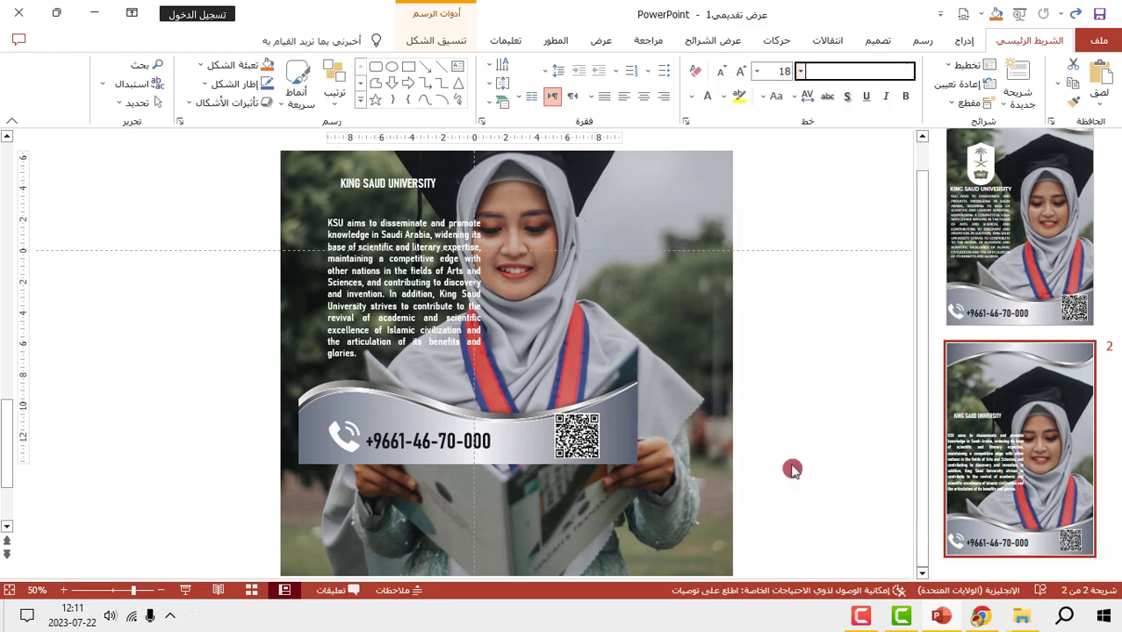
Step: Move the KING SAUD UNIVERSITY title slightly higher on the poster
{"action": "left_click", "coordinate": [377, 186]}
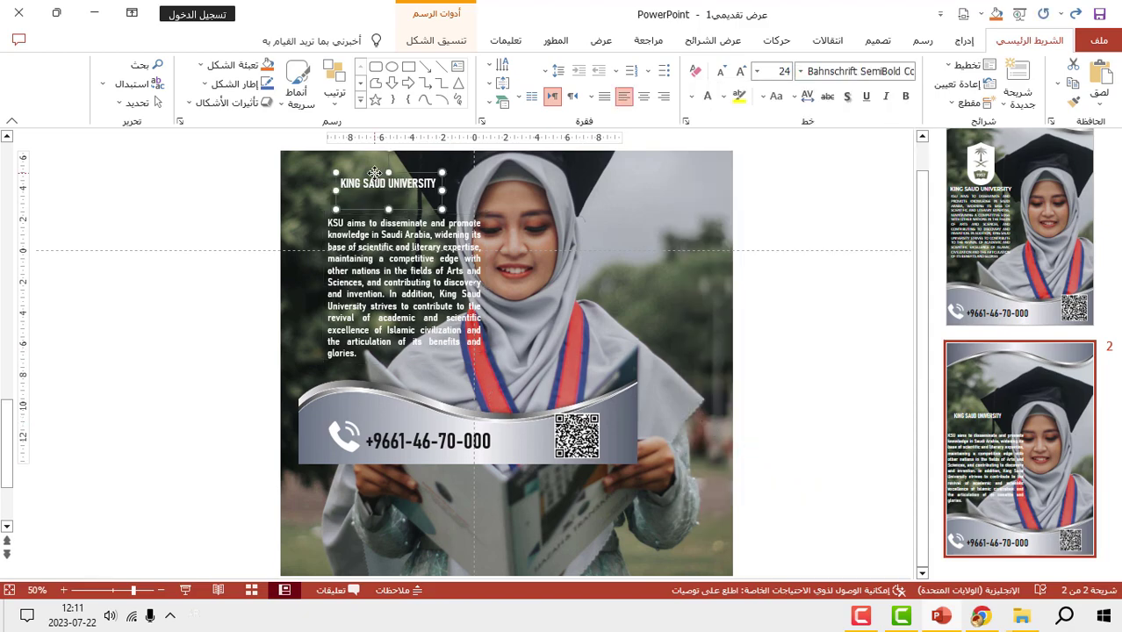
{"action": "scroll", "coordinate": [377, 185], "scroll_direction": "up", "scroll_amount": 3}
{"action": "scroll", "coordinate": [377, 185], "scroll_direction": "down", "scroll_amount": 2}
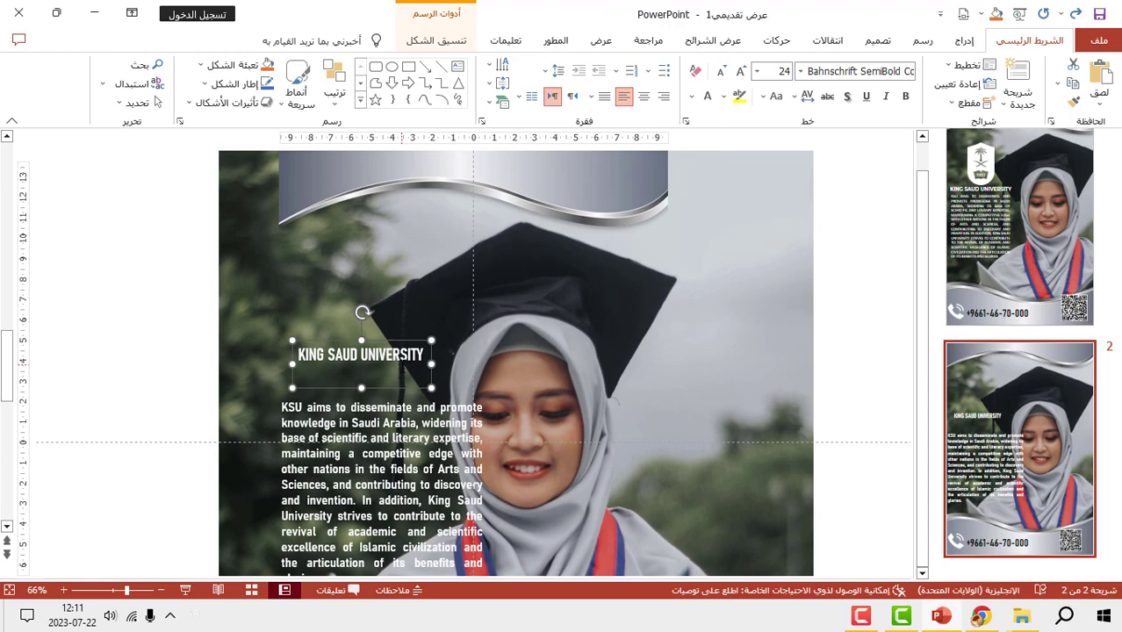
{"action": "left_click", "coordinate": [284, 409]}
{"action": "left_click", "coordinate": [406, 369]}
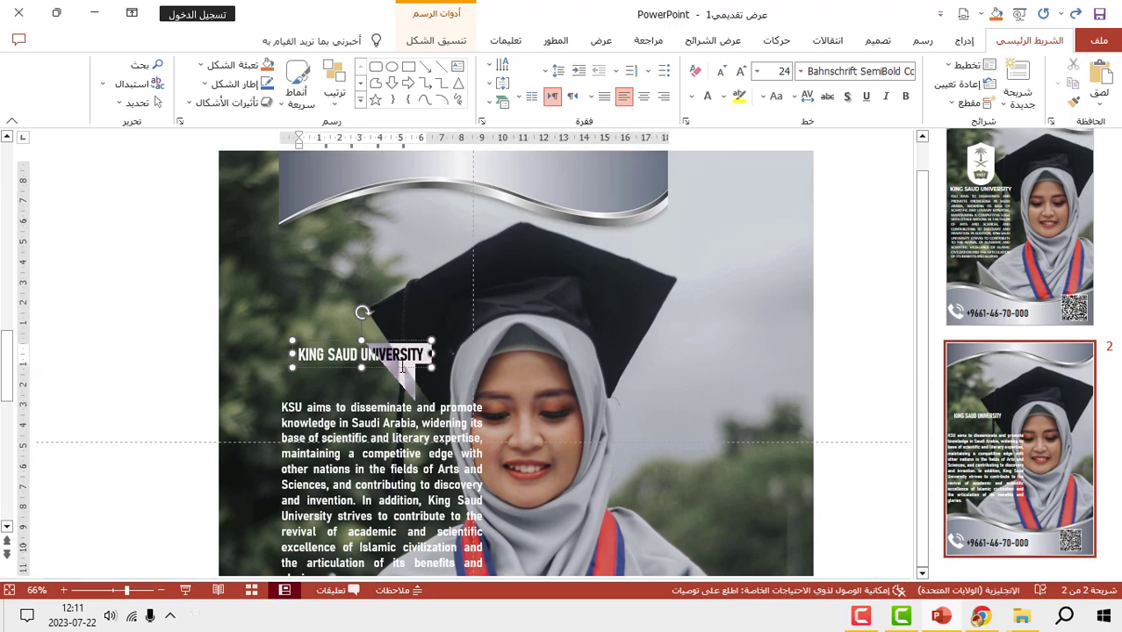
{"action": "left_click", "coordinate": [742, 186]}
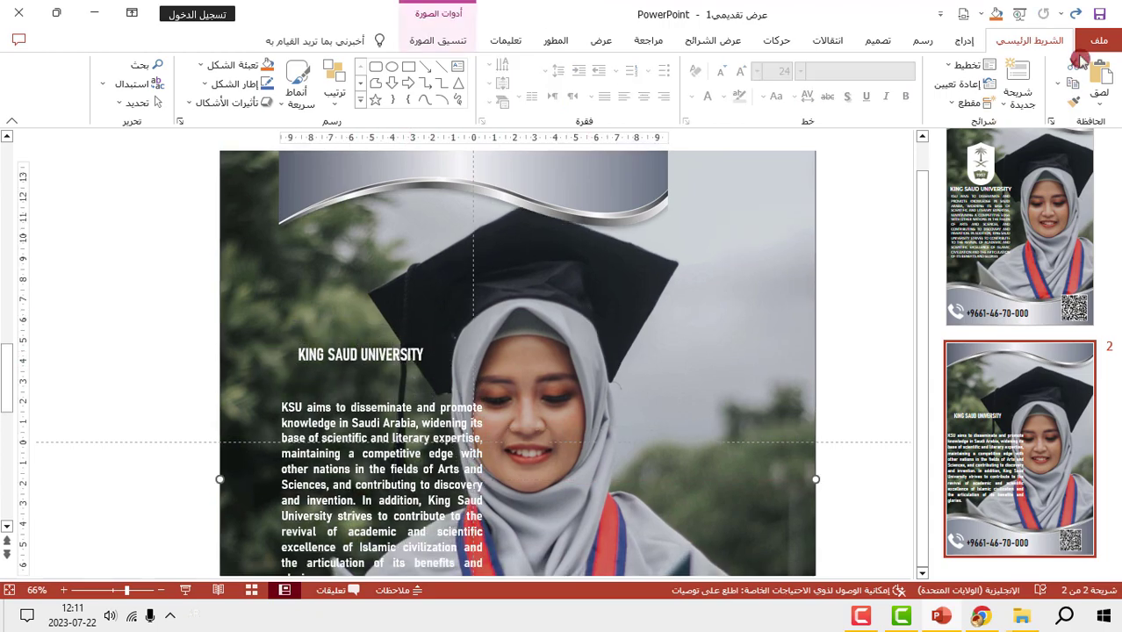
{"action": "left_click_drag", "start_coordinate": [409, 362], "coordinate": [419, 350]}
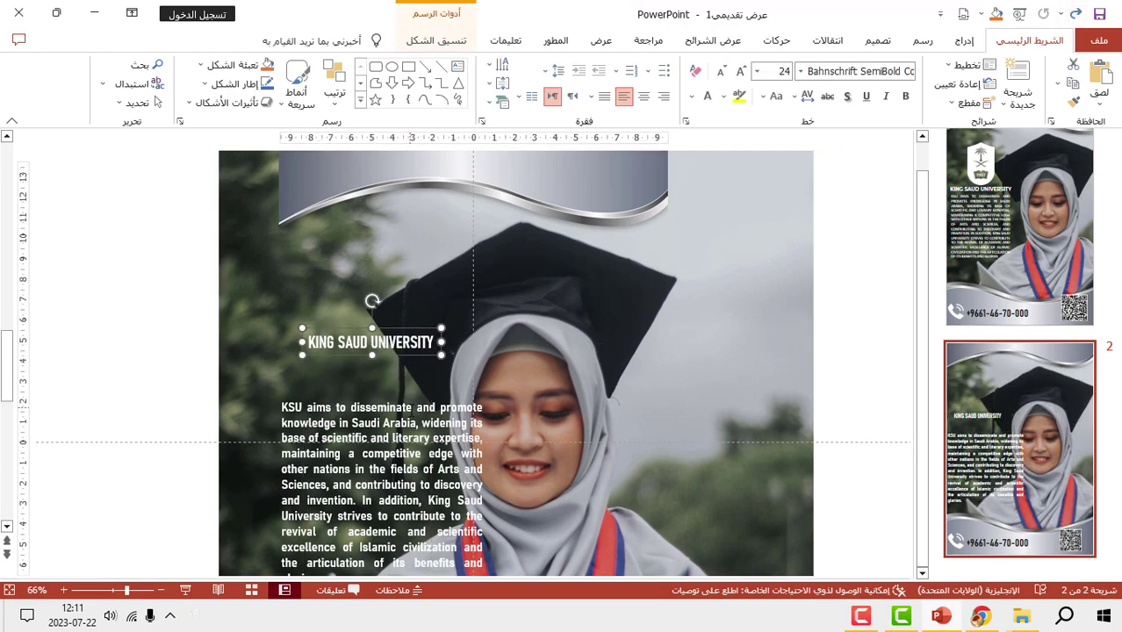
Step: Narrow the KSU paragraph, move it up beneath the title, and shrink it to 16 pt
{"action": "left_click", "coordinate": [430, 402]}
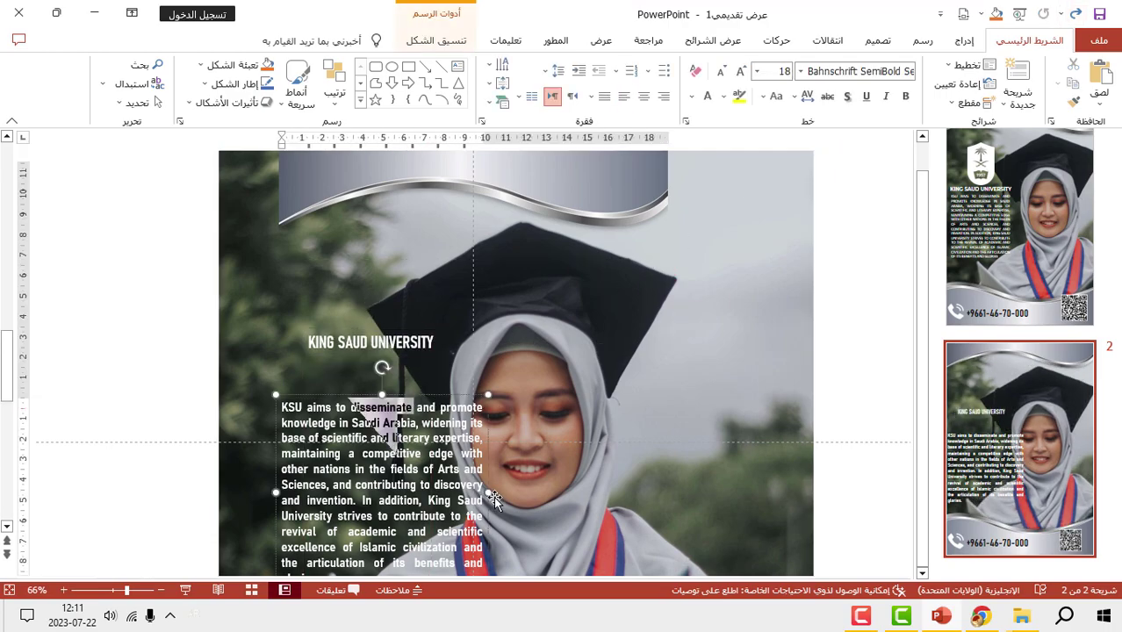
{"action": "left_click_drag", "start_coordinate": [489, 492], "coordinate": [451, 492]}
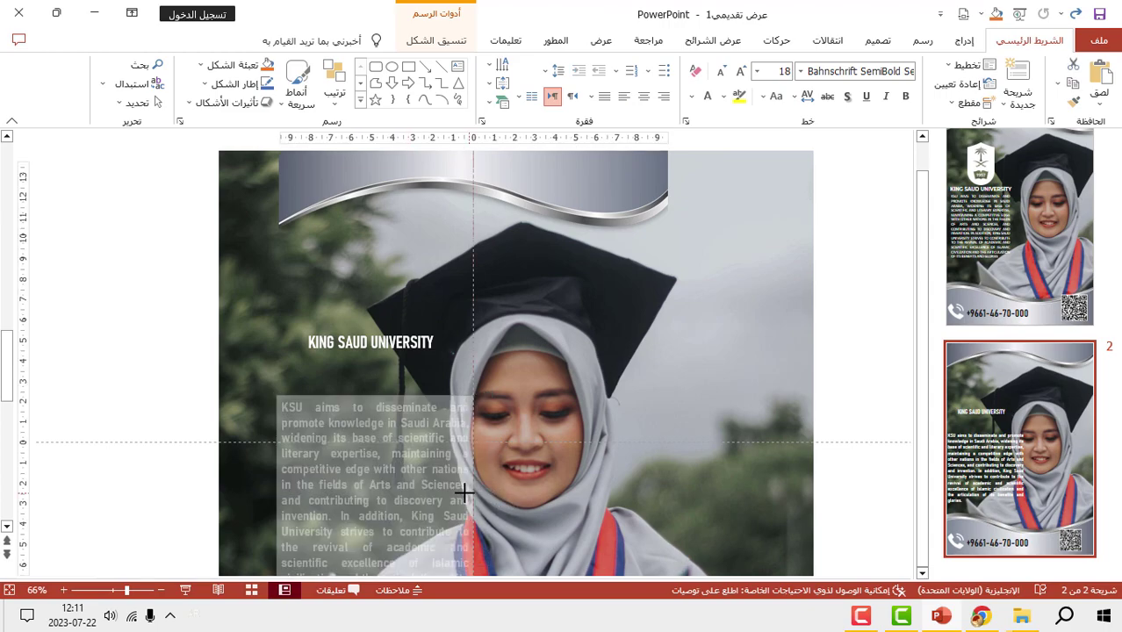
{"action": "scroll", "coordinate": [457, 496], "scroll_direction": "down", "scroll_amount": 2}
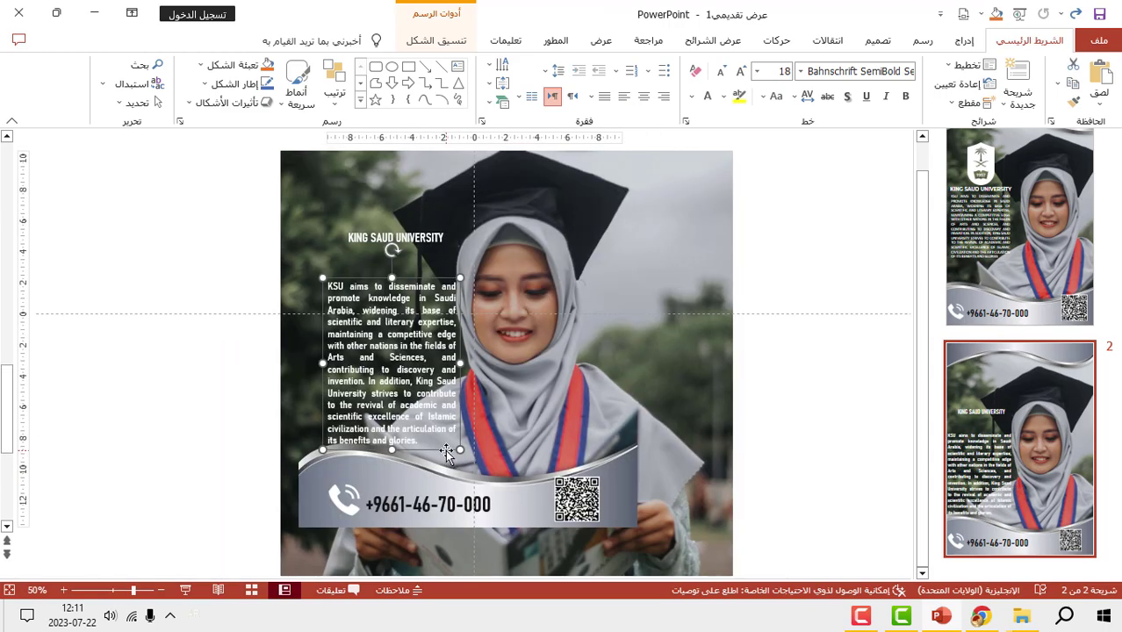
{"action": "left_click_drag", "start_coordinate": [446, 451], "coordinate": [449, 416]}
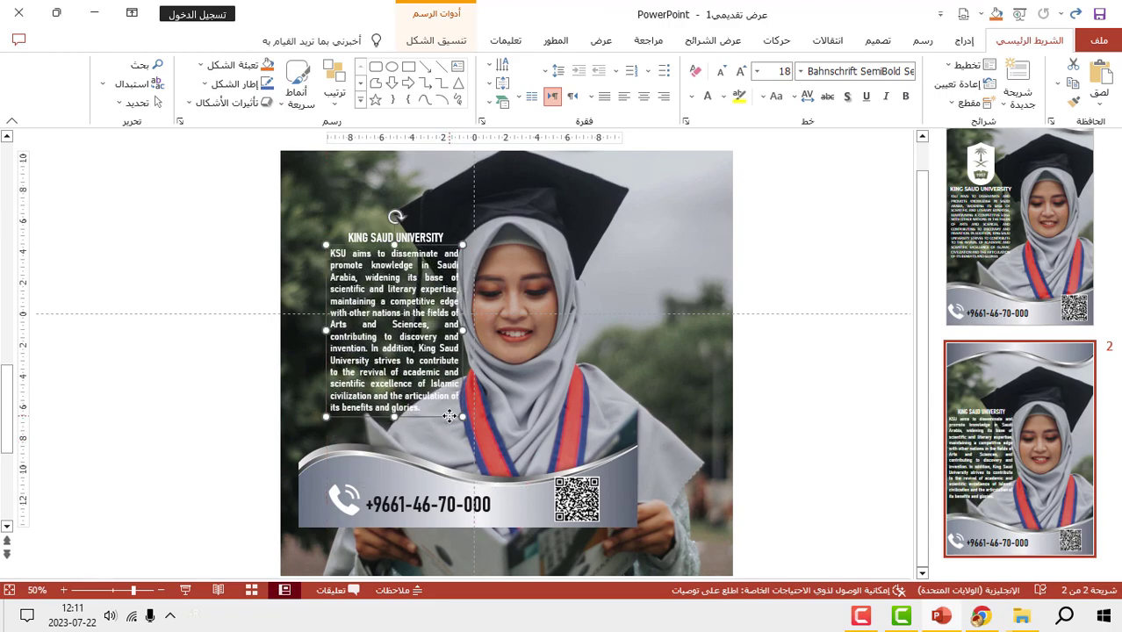
{"action": "left_click", "coordinate": [720, 71]}
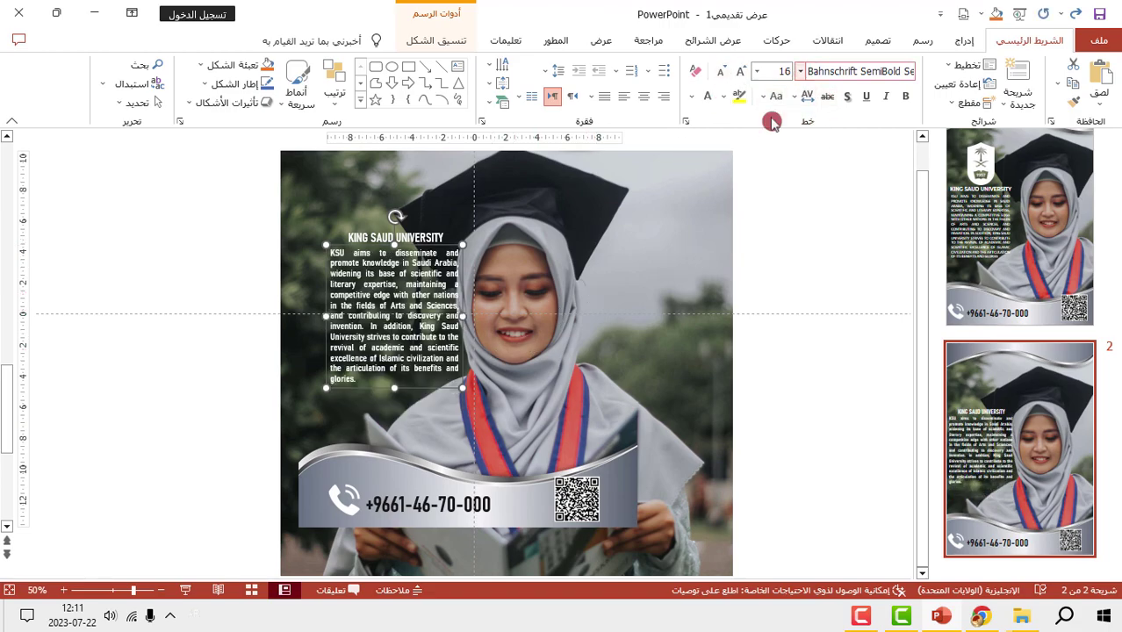
Step: Drag the King Saud University logo from the poster materials folder onto the slide
{"action": "mouse_move", "coordinate": [1018, 623]}
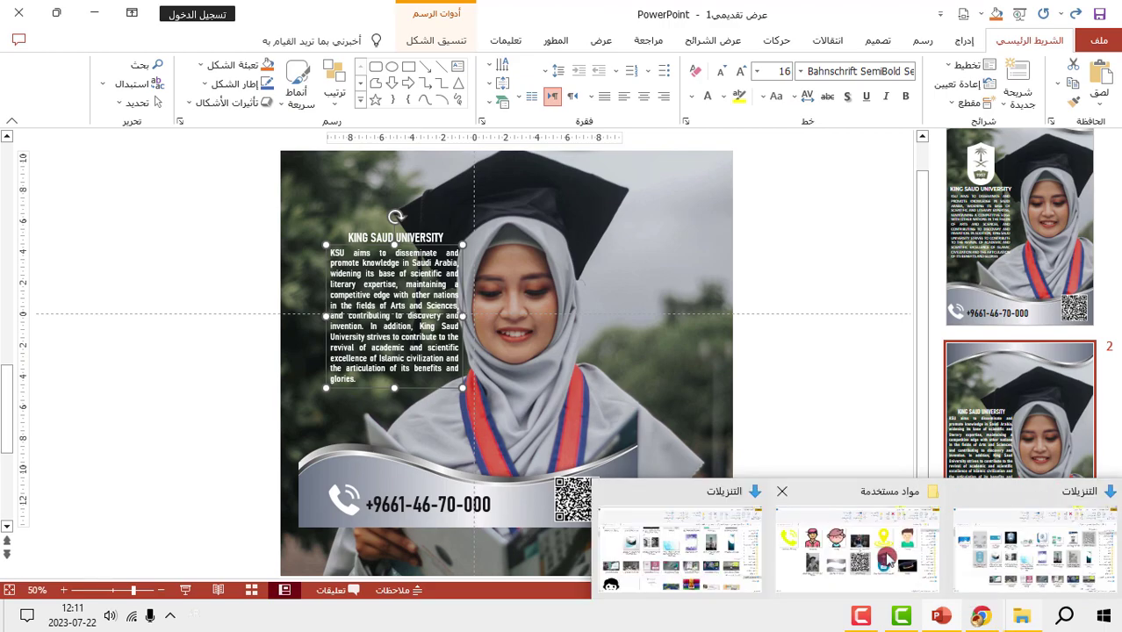
{"action": "left_click", "coordinate": [887, 558]}
{"action": "mouse_move", "coordinate": [719, 393]}
{"action": "left_mouse_down"}
{"action": "mouse_move", "coordinate": [940, 599]}
{"action": "mouse_move", "coordinate": [476, 264]}
{"action": "left_mouse_up"}
{"action": "scroll", "coordinate": [475, 331], "scroll_direction": "up", "scroll_amount": 2, "text": "ctrl"}
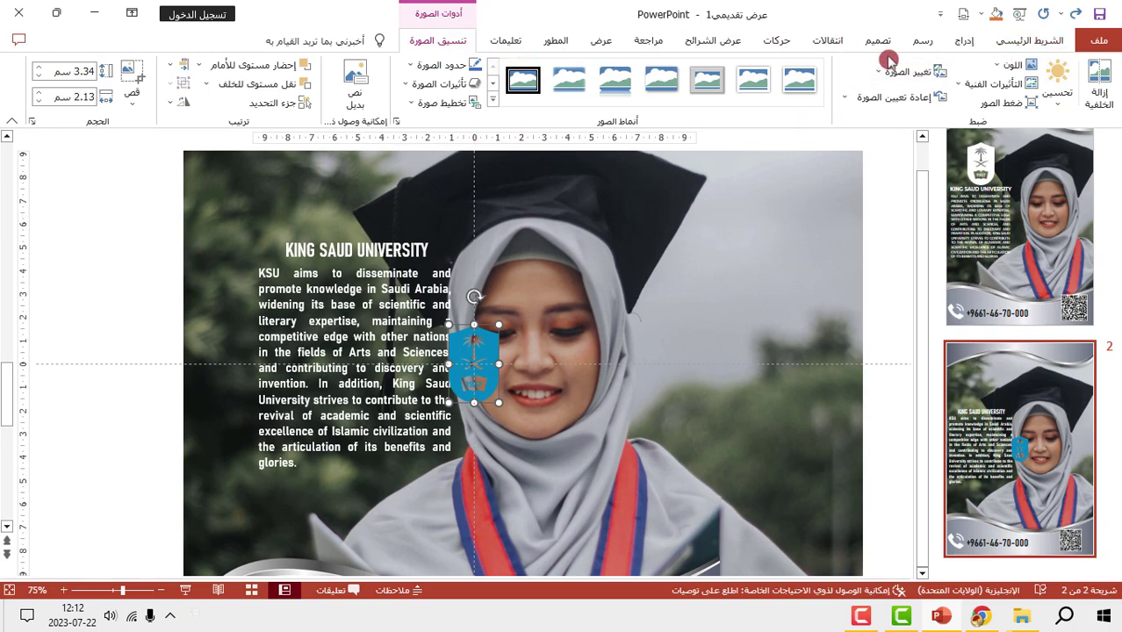
Step: Recolour the logo Black and White 25%, enlarge it to about 5.65 cm, and place it above the title
{"action": "left_click", "coordinate": [1010, 65]}
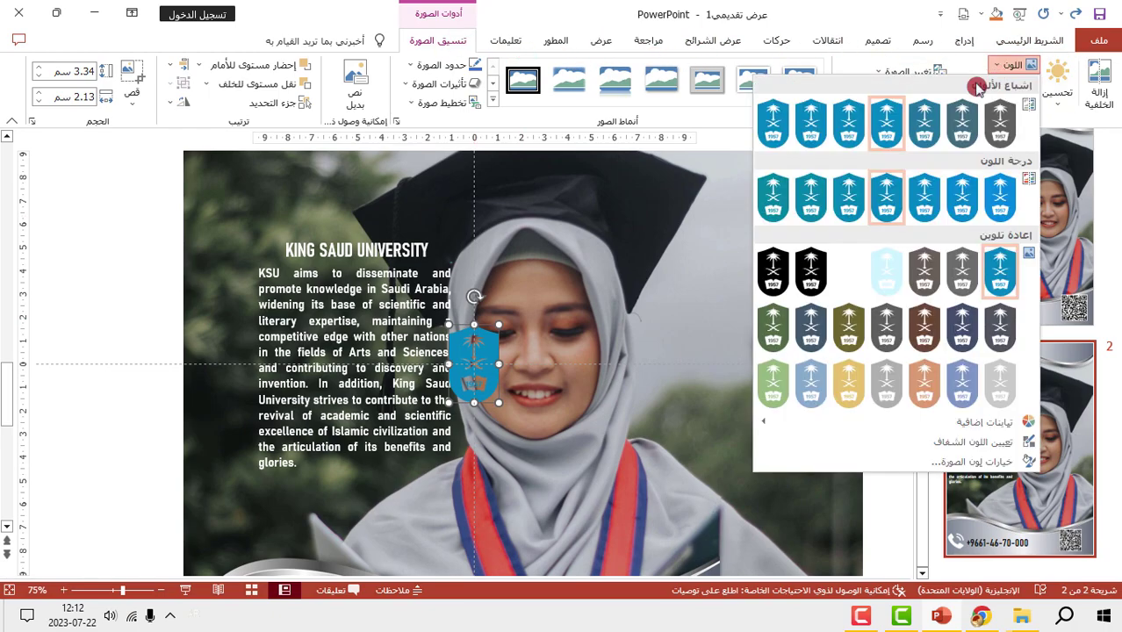
{"action": "left_click", "coordinate": [849, 273]}
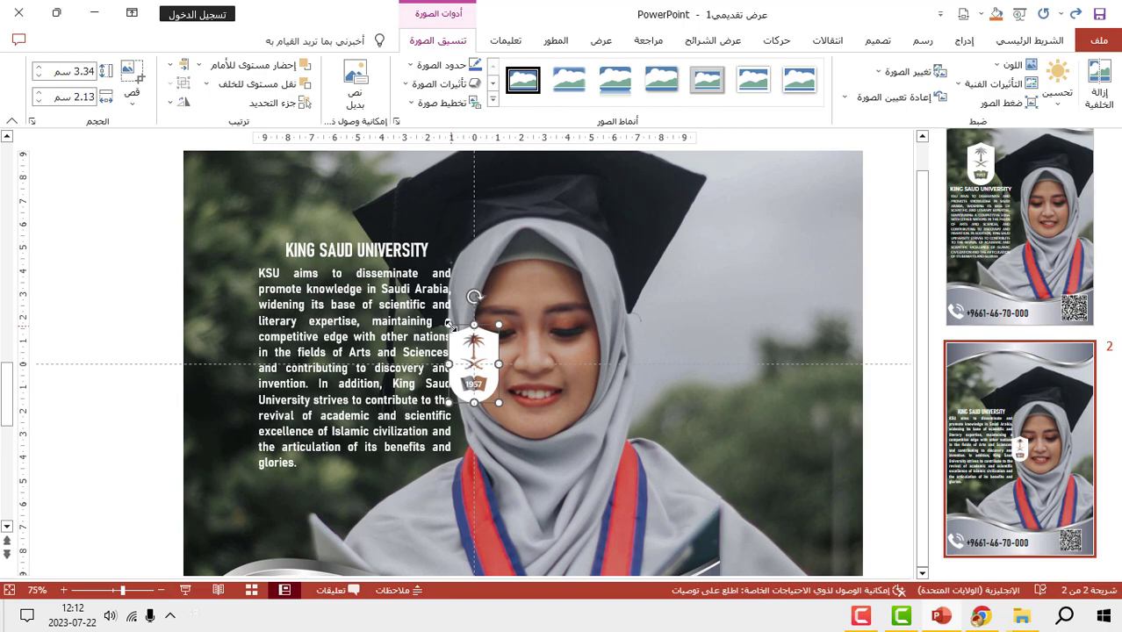
{"action": "left_click_drag", "start_coordinate": [448, 324], "coordinate": [382, 266]}
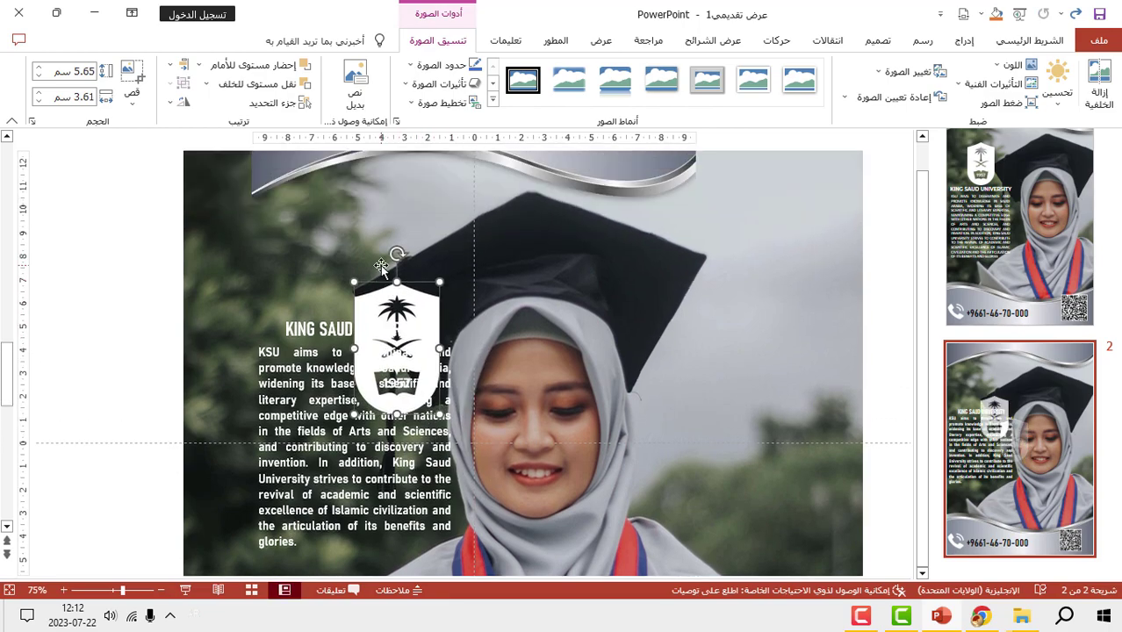
{"action": "left_click_drag", "start_coordinate": [381, 266], "coordinate": [375, 266]}
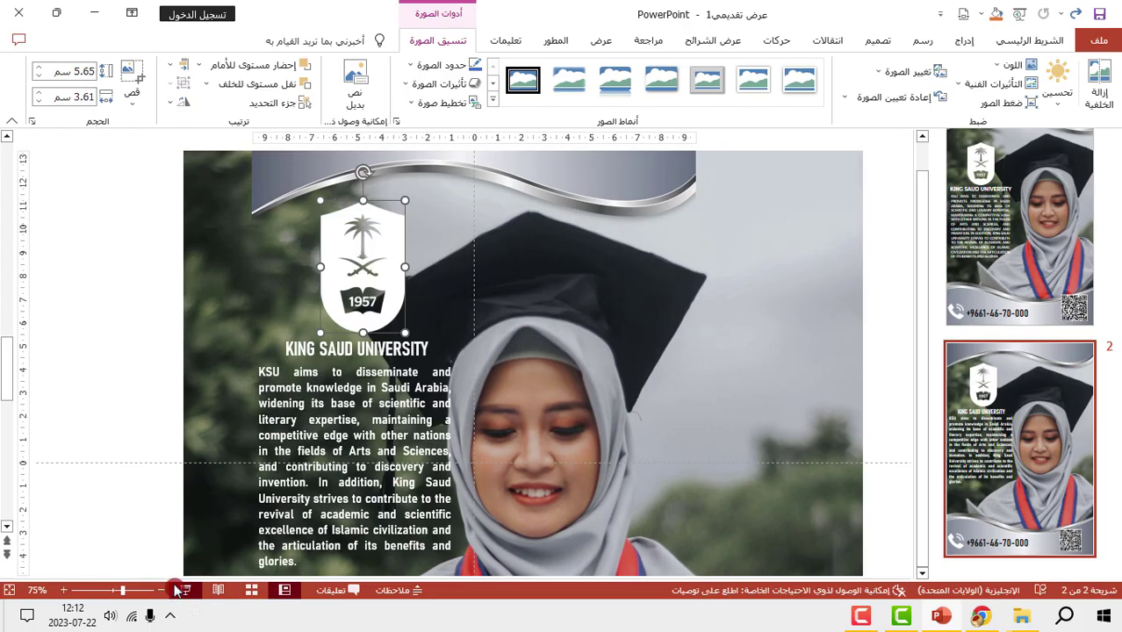
Step: Run a full-screen slide show through both poster versions, then end it with Esc
{"action": "left_click", "coordinate": [178, 590]}
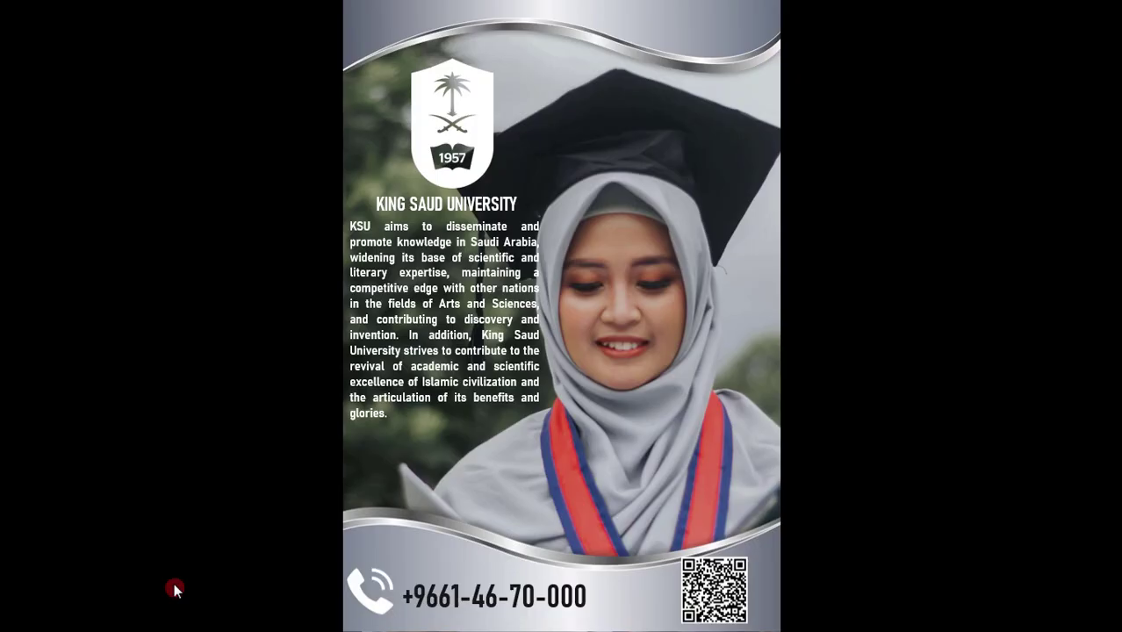
{"action": "left_click", "coordinate": [175, 590]}
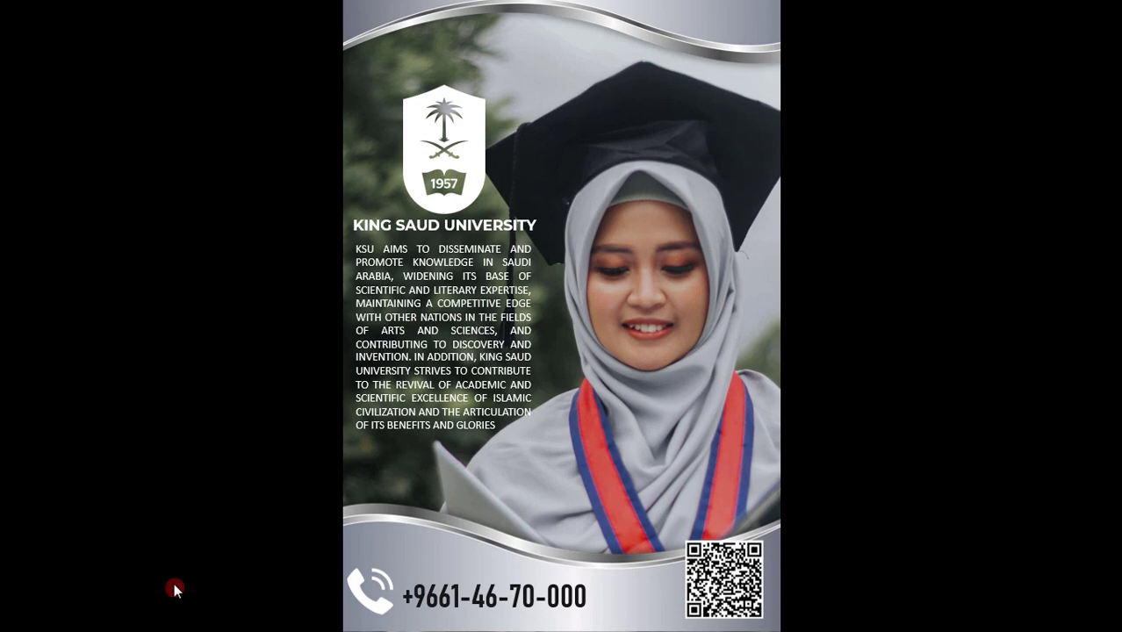
{"action": "left_click", "coordinate": [175, 590]}
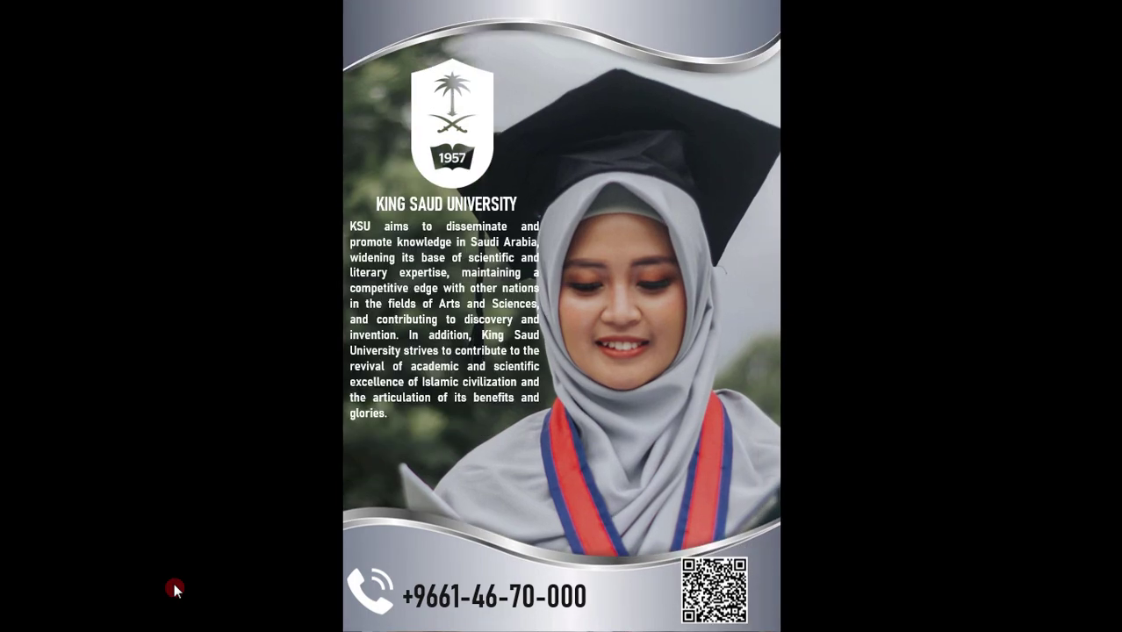
{"action": "left_click", "coordinate": [175, 590]}
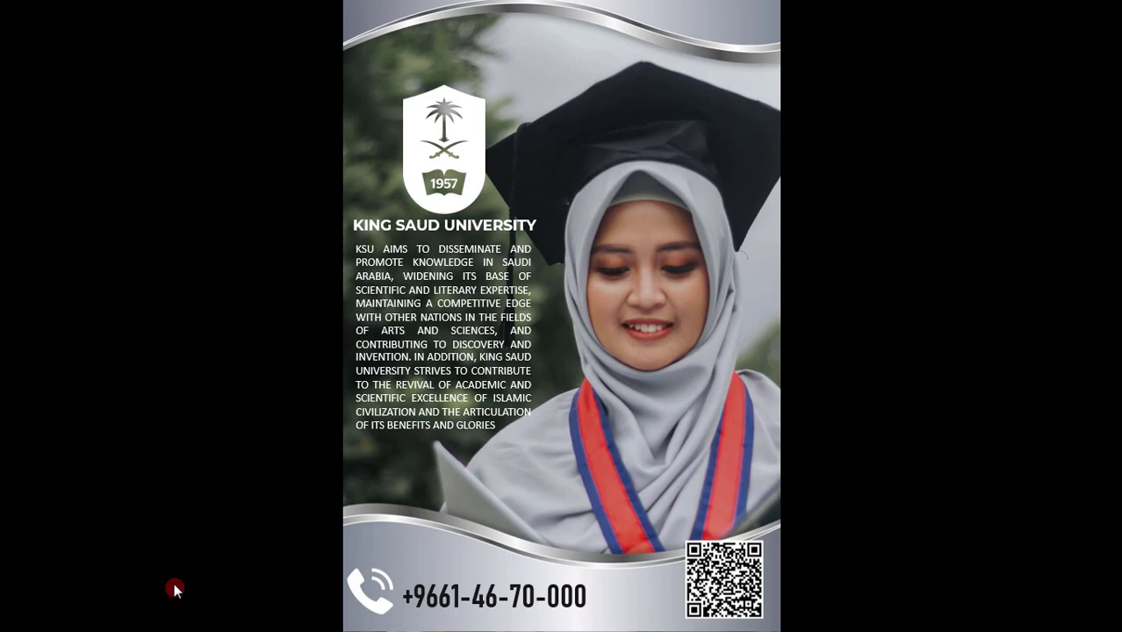
{"action": "key", "text": "Escape"}
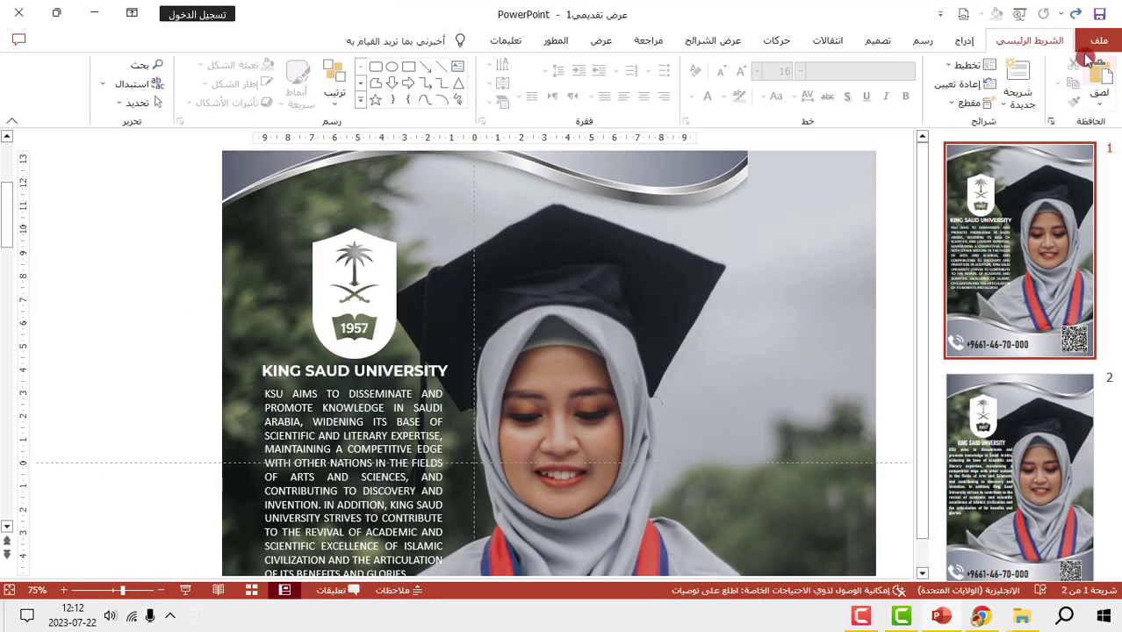
Step: Review the File > Export > Change File Type options, then return to the slide
{"action": "left_click", "coordinate": [1098, 46]}
{"action": "left_click", "coordinate": [1073, 397]}
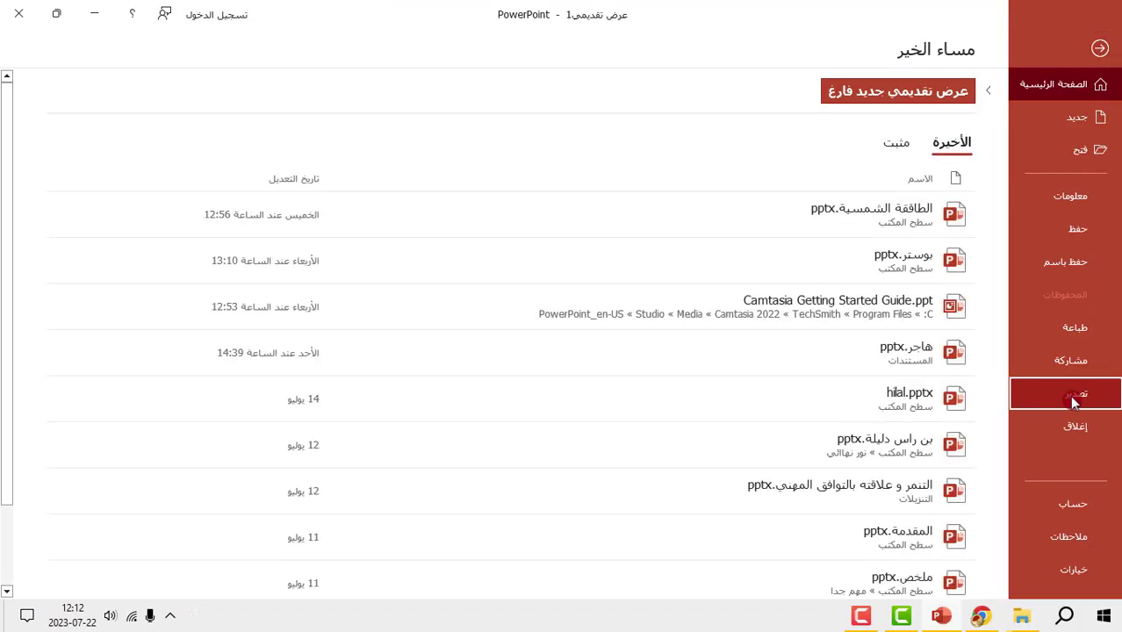
{"action": "left_click", "coordinate": [822, 286]}
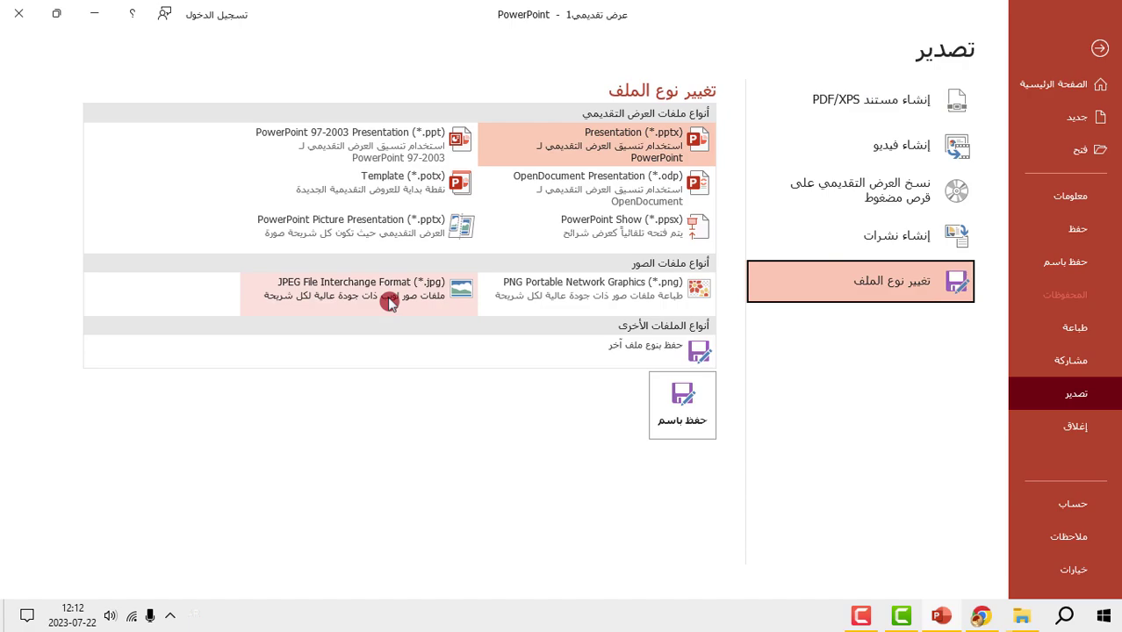
{"action": "left_click", "coordinate": [1100, 51]}
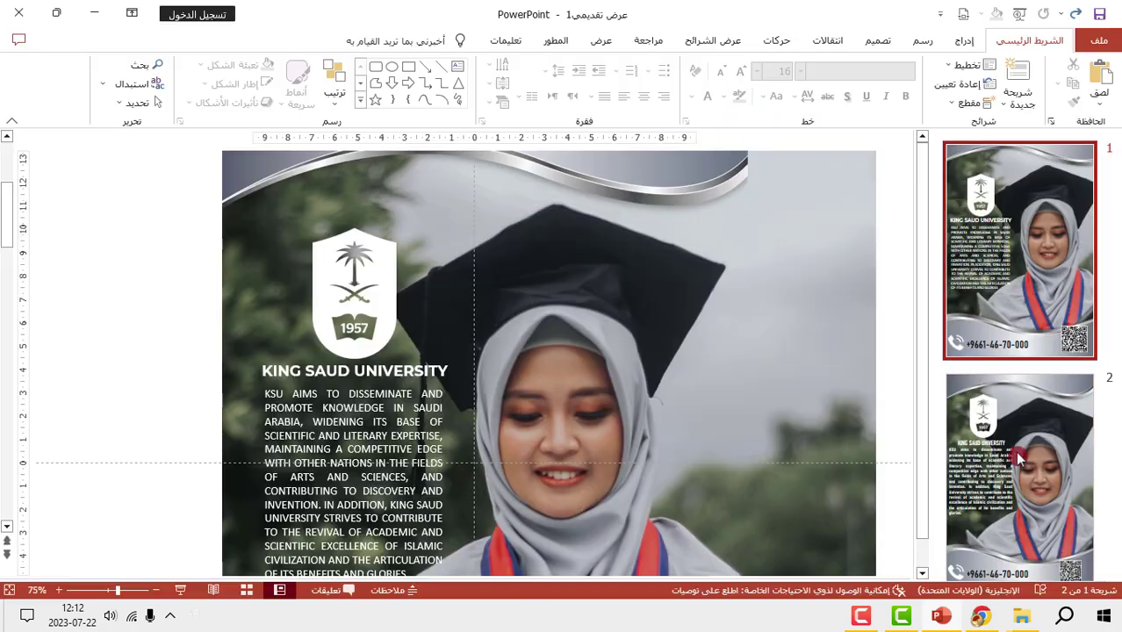
Step: Switch to Chrome and scroll through the YouTube channel's videos list
{"action": "left_click", "coordinate": [981, 617]}
{"action": "left_click", "coordinate": [1047, 6]}
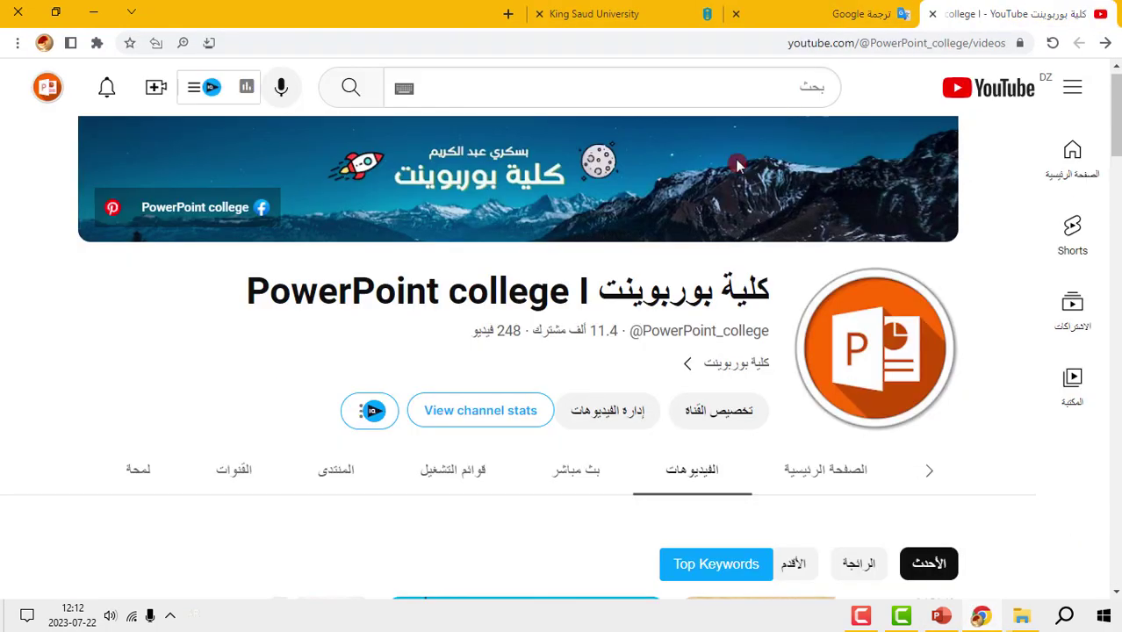
{"action": "scroll", "coordinate": [167, 443], "scroll_direction": "down", "scroll_amount": 3}
{"action": "scroll", "coordinate": [167, 443], "scroll_direction": "down", "scroll_amount": 3}
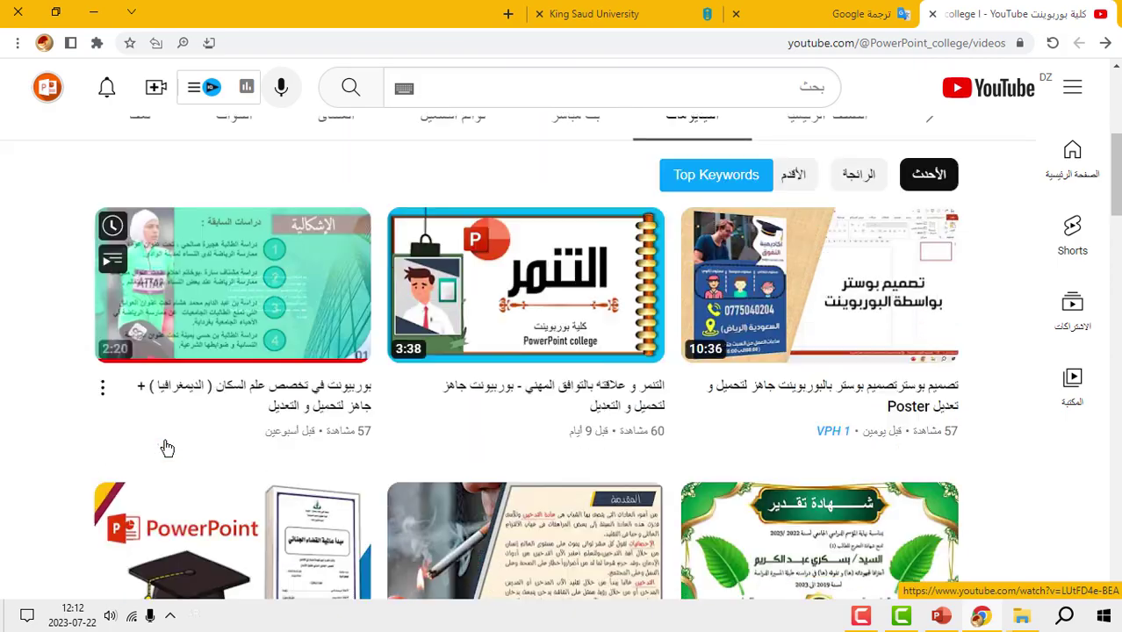